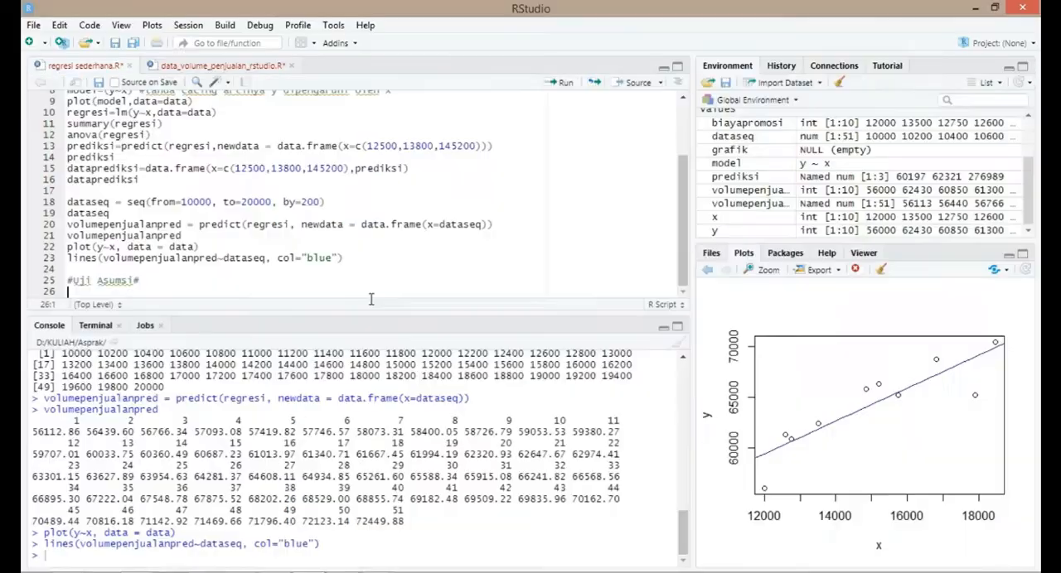
- Switch to Chrome and read the Kenormalan Residual section of the practicum module PDF, ending back in RStudio
key("alt+Tab")
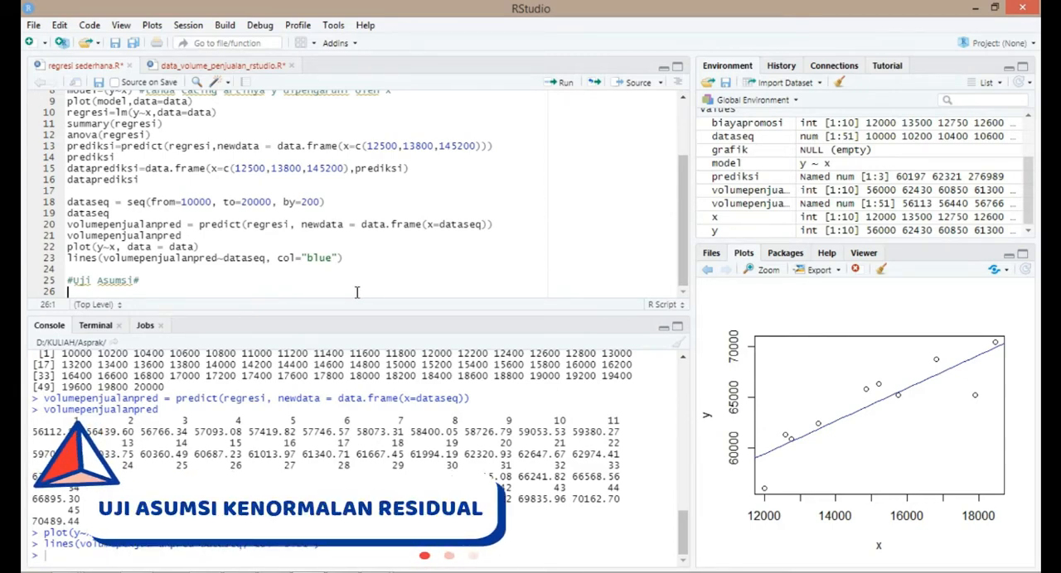
left_click(141, 563)
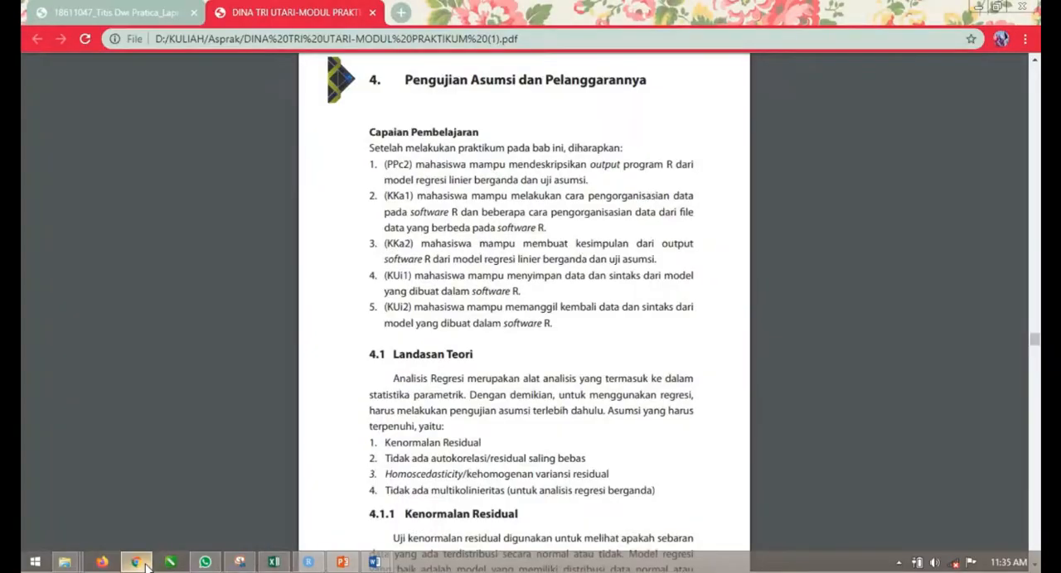
scroll(430, 455, "down", 3)
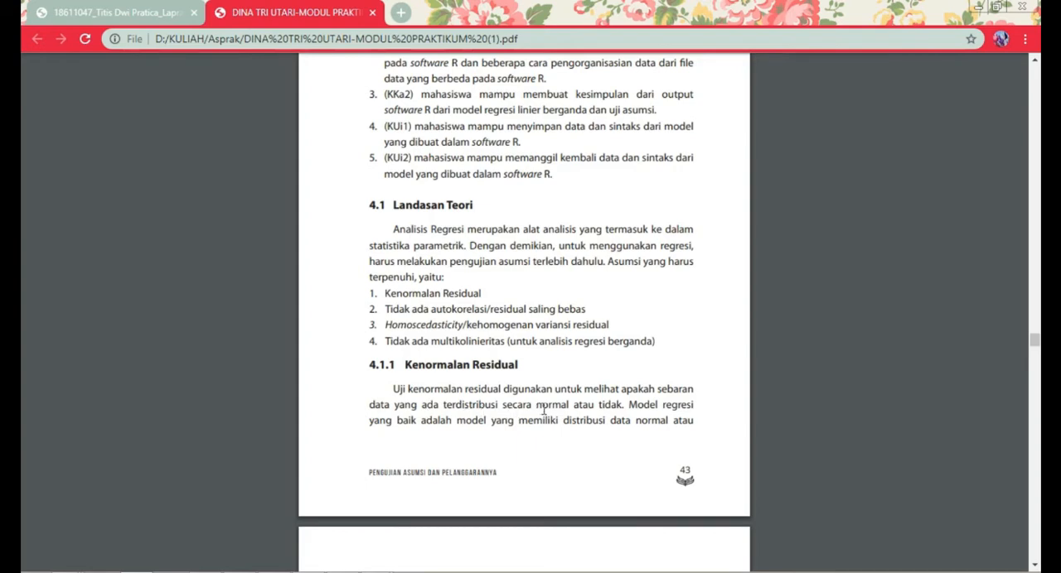
scroll(544, 411, "down", 1)
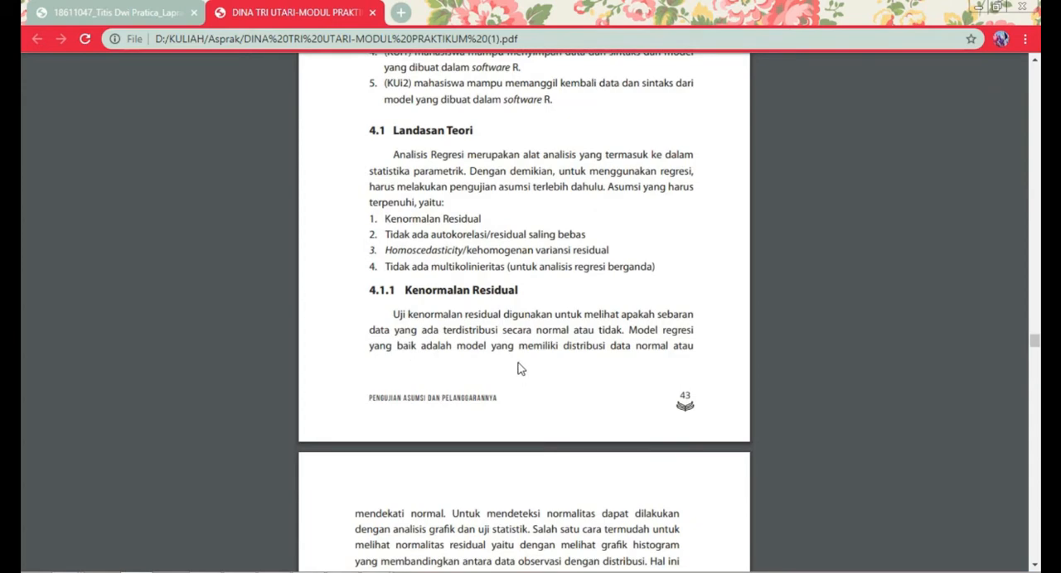
scroll(519, 369, "down", 4)
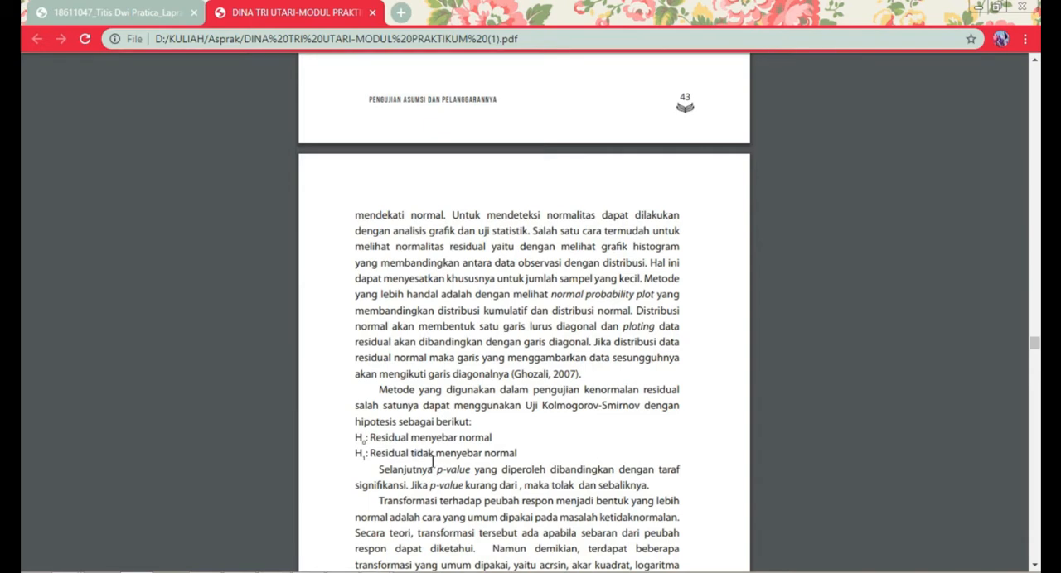
left_click(977, 7)
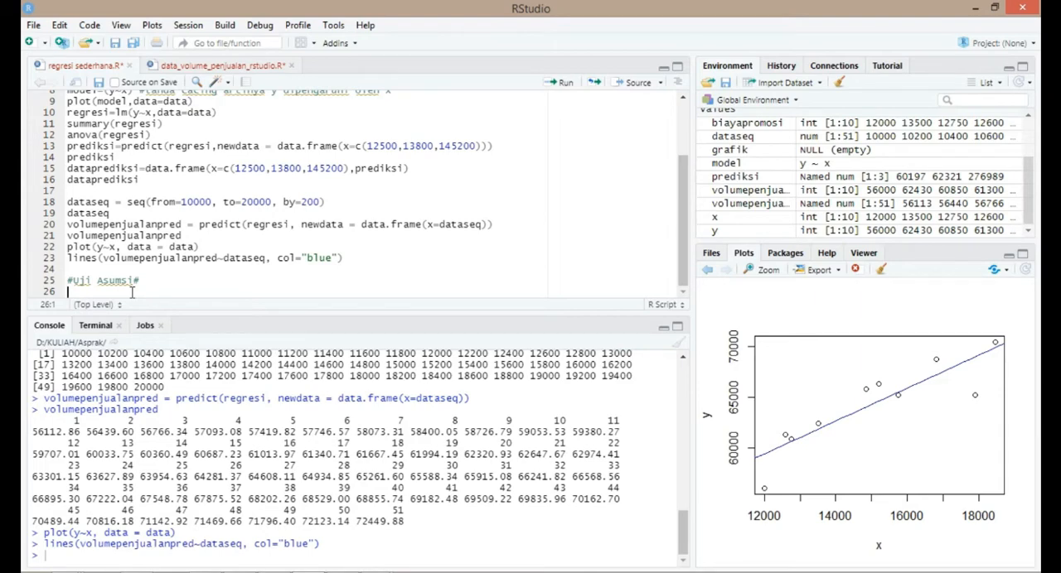
- Add the comment "#asumsi kenormalan resiual" below the "#Uji Asumsi#" heading in the regresi sederhana script
type("#asumsi kenormalan resiual")
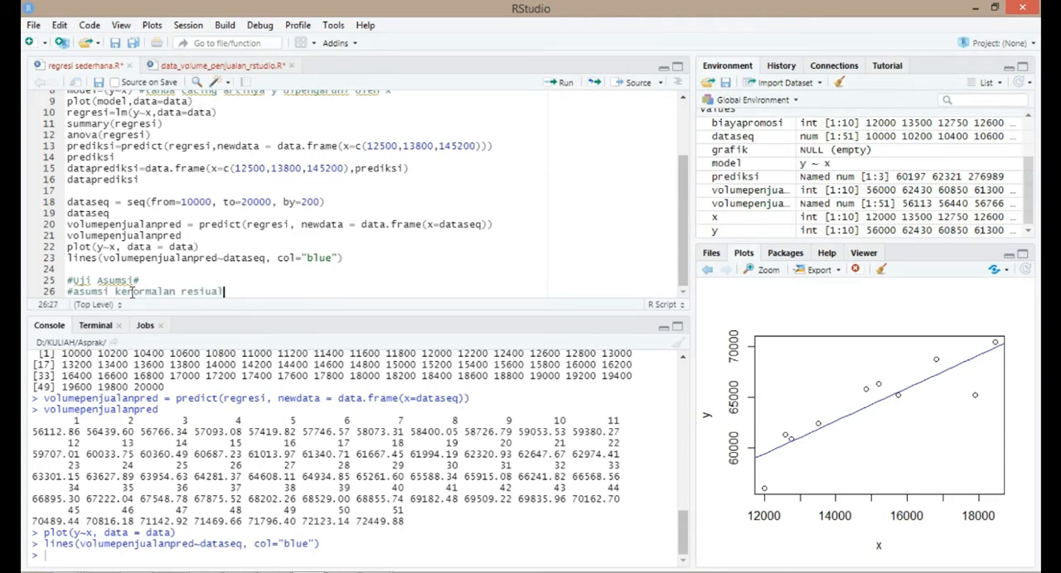
key("Return")
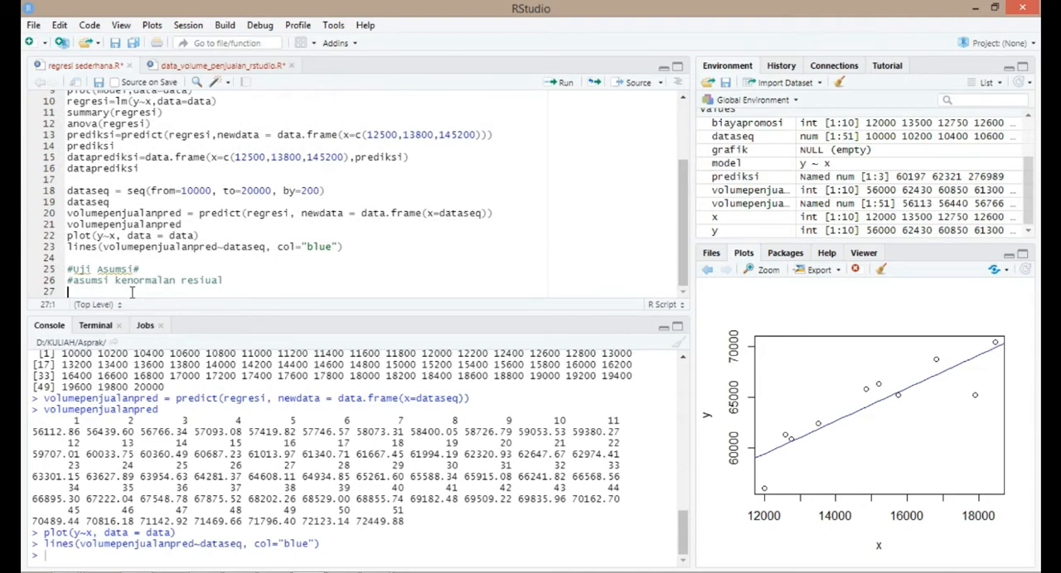
- Add the line library(nortest) below the residual normality comment
type("library")
key("Tab")
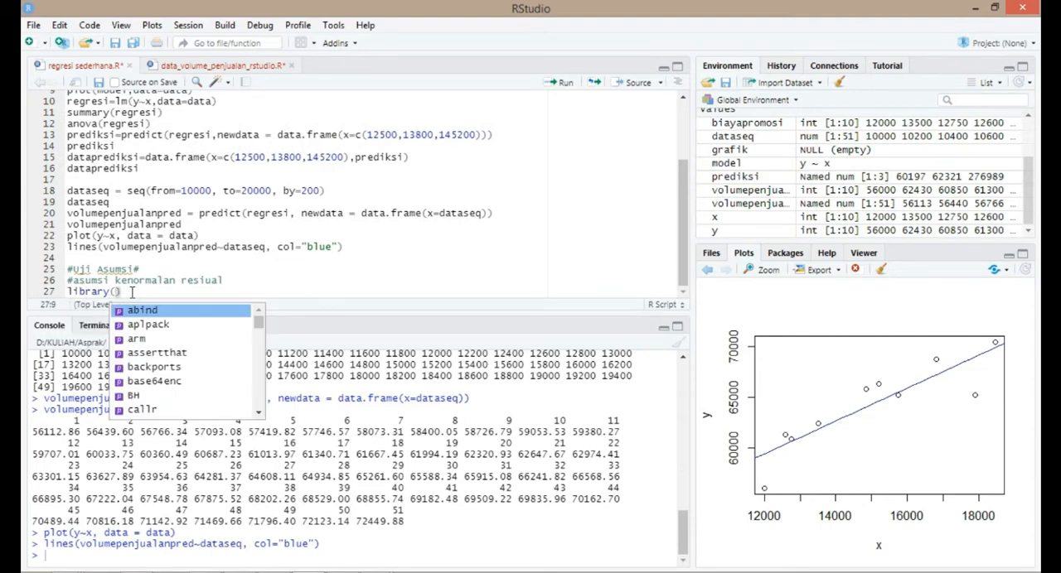
type("nor")
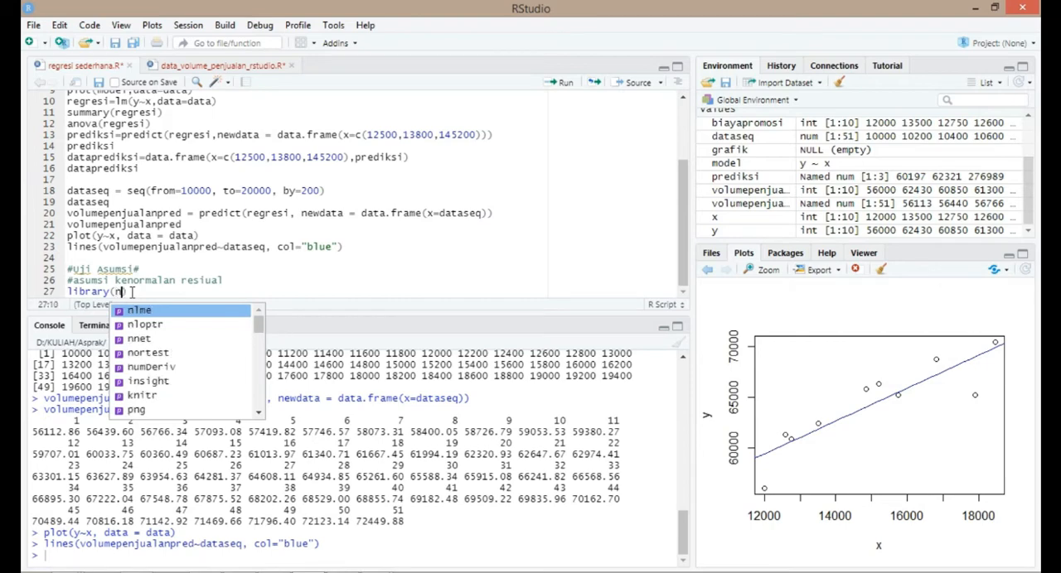
key("Tab")
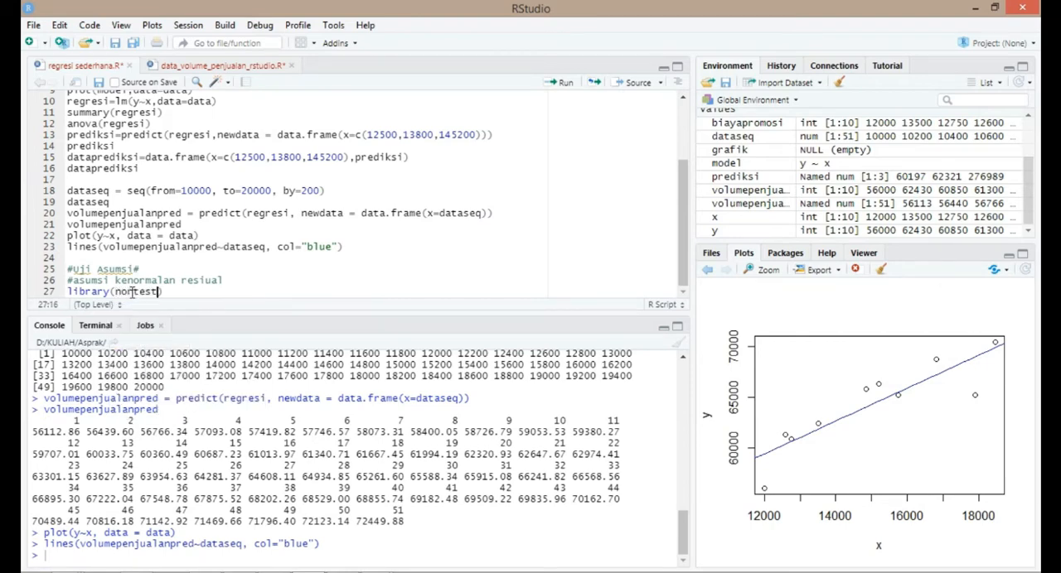
key("Right")
key("Return")
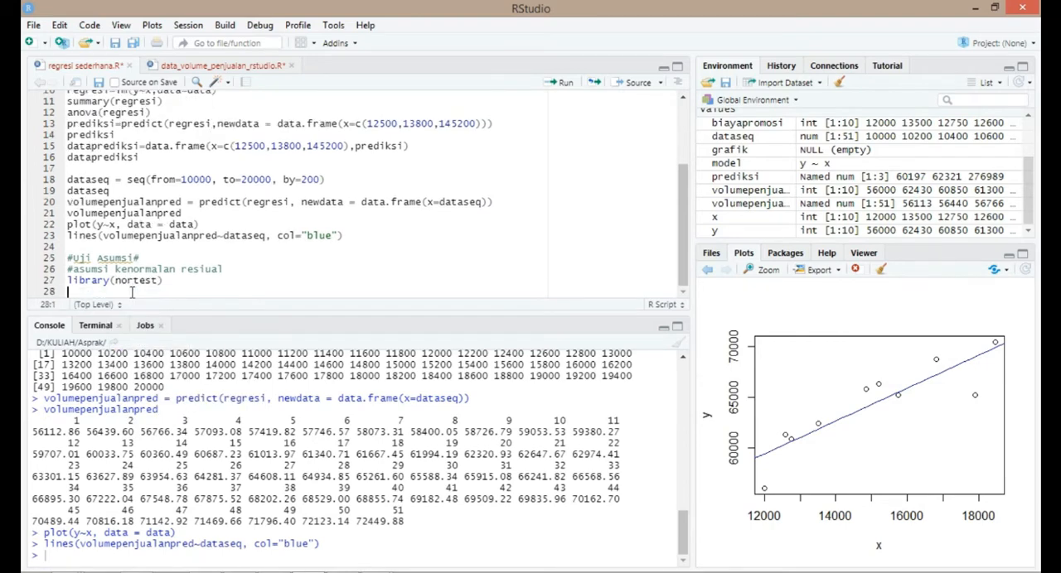
- Write the Lilliefors test call lillie.test(regresi$residuals) on line 28 of the script
type("lilli")
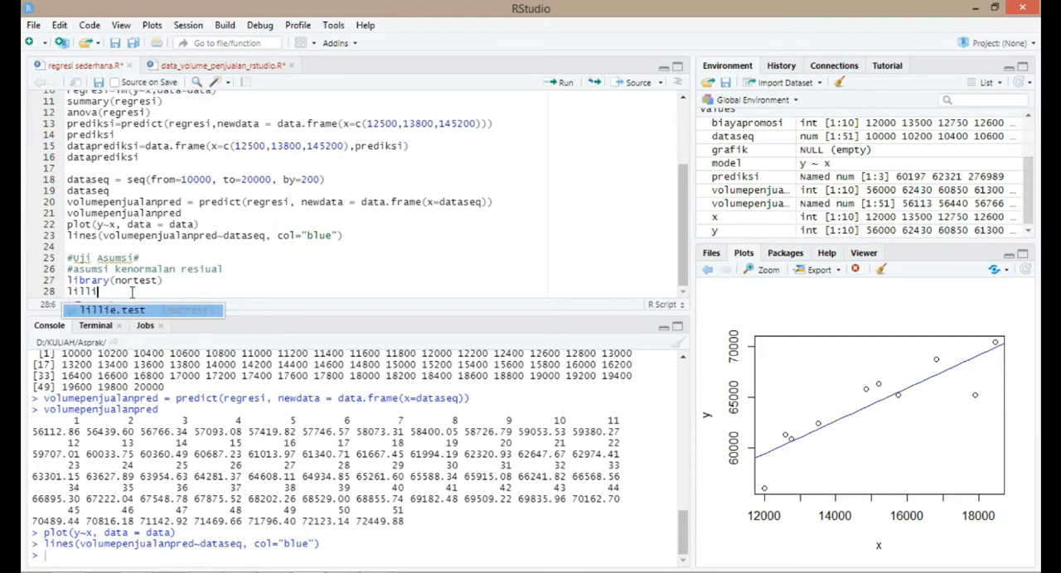
key("Tab")
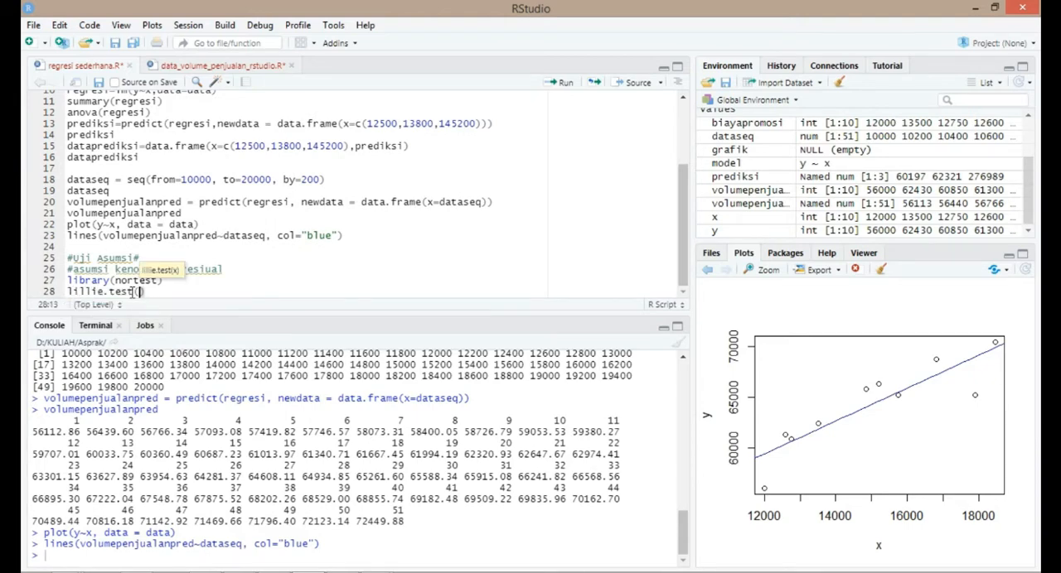
type("regresi")
type("$re")
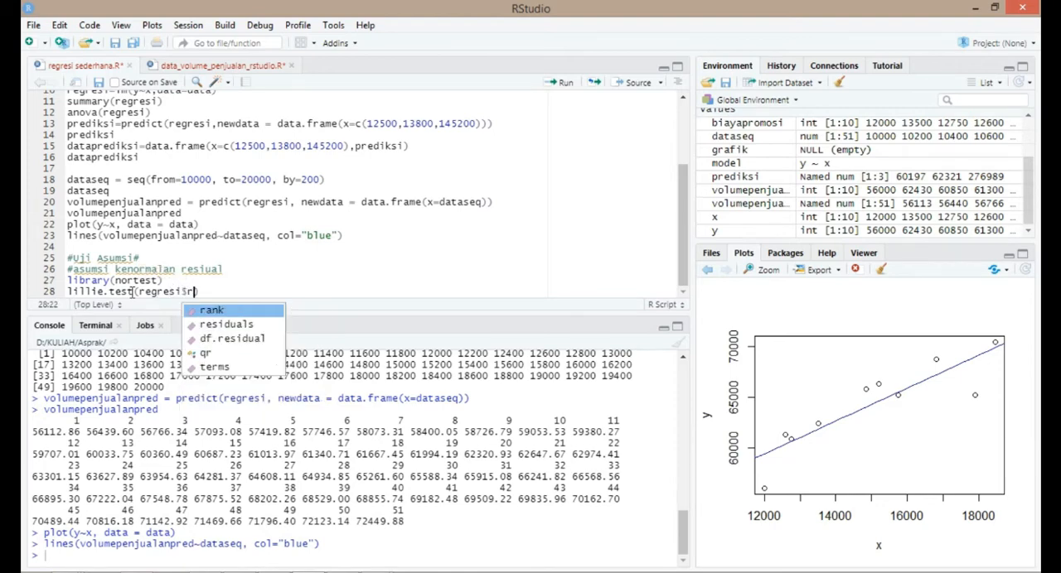
key("Tab")
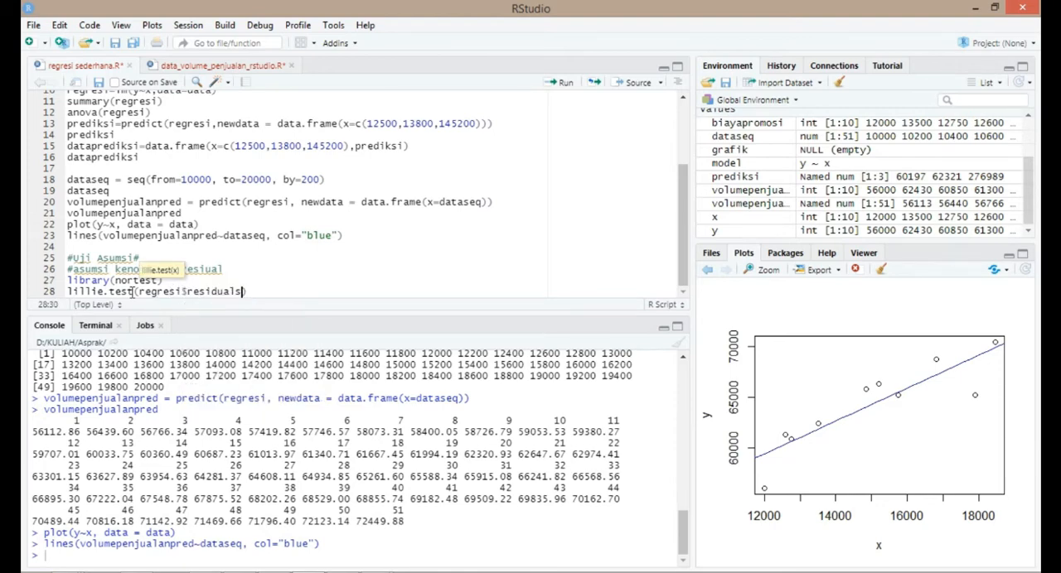
left_click(196, 284)
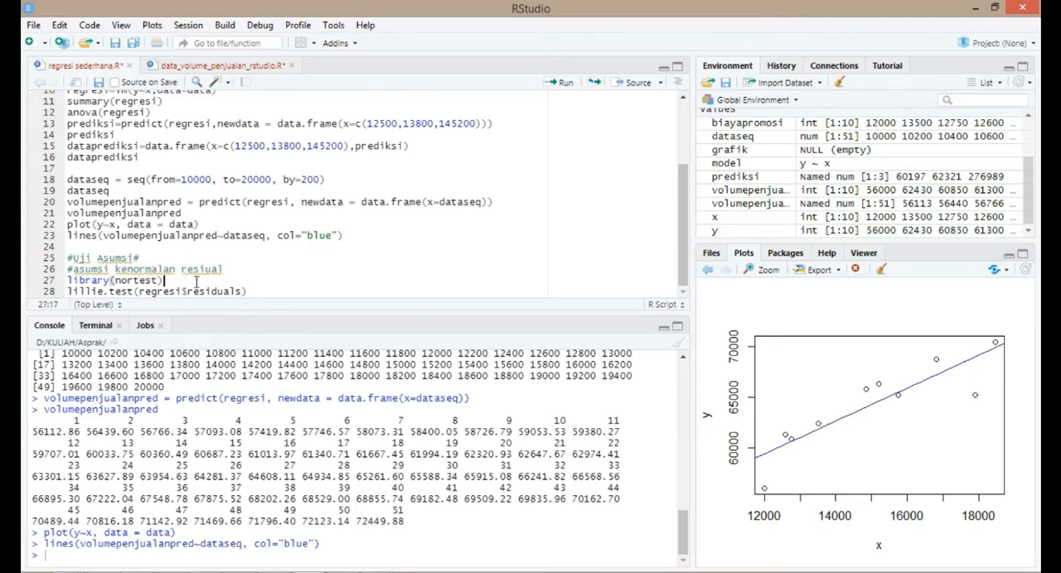
left_click(220, 290)
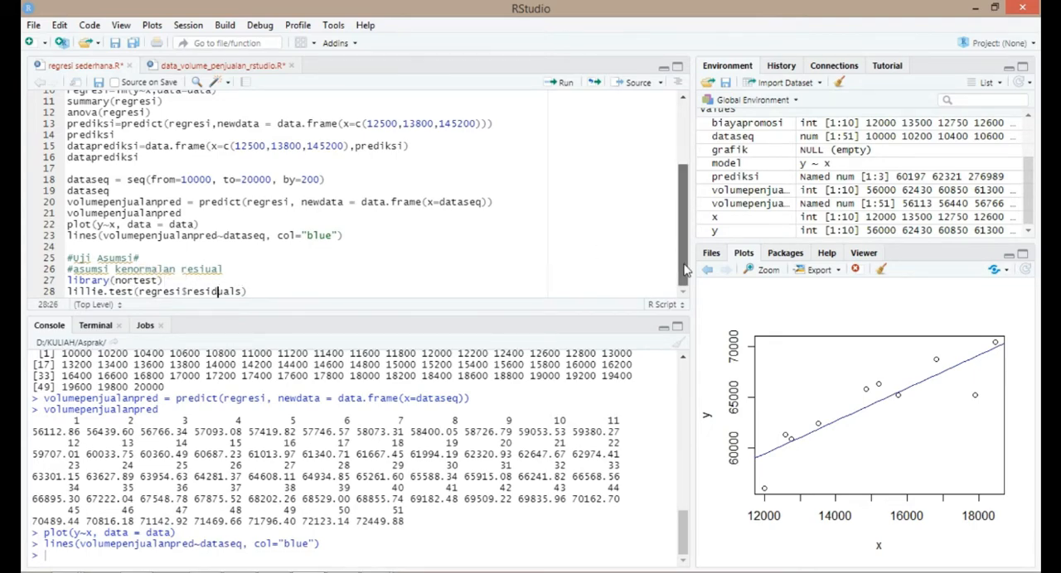
left_click(214, 281)
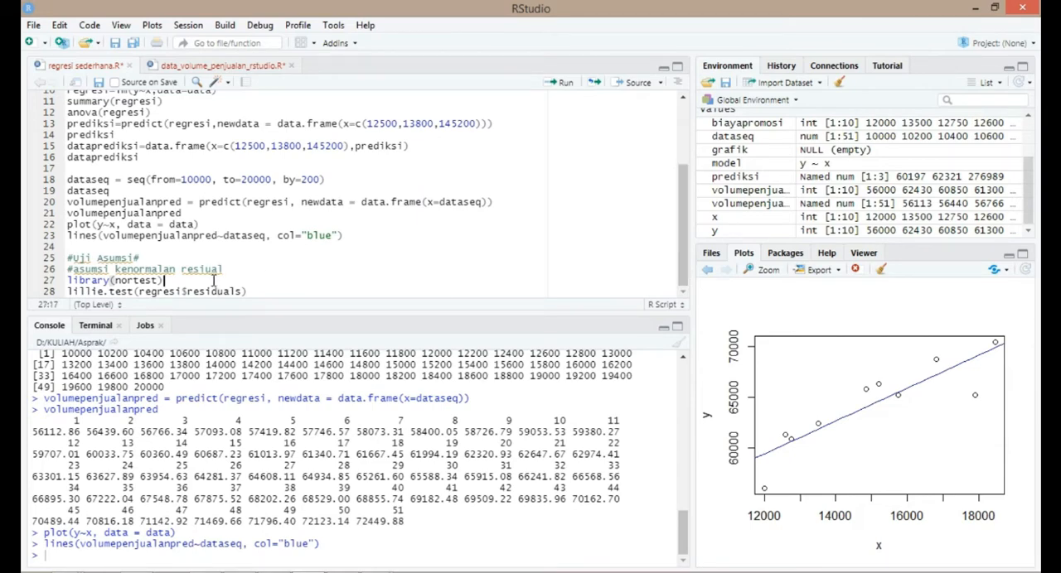
left_click(146, 272)
left_click_drag(115, 281, 162, 281)
left_click(188, 283)
- Try to install the nortest package from the CRAN repository with its dependencies into the default library
left_click(794, 258)
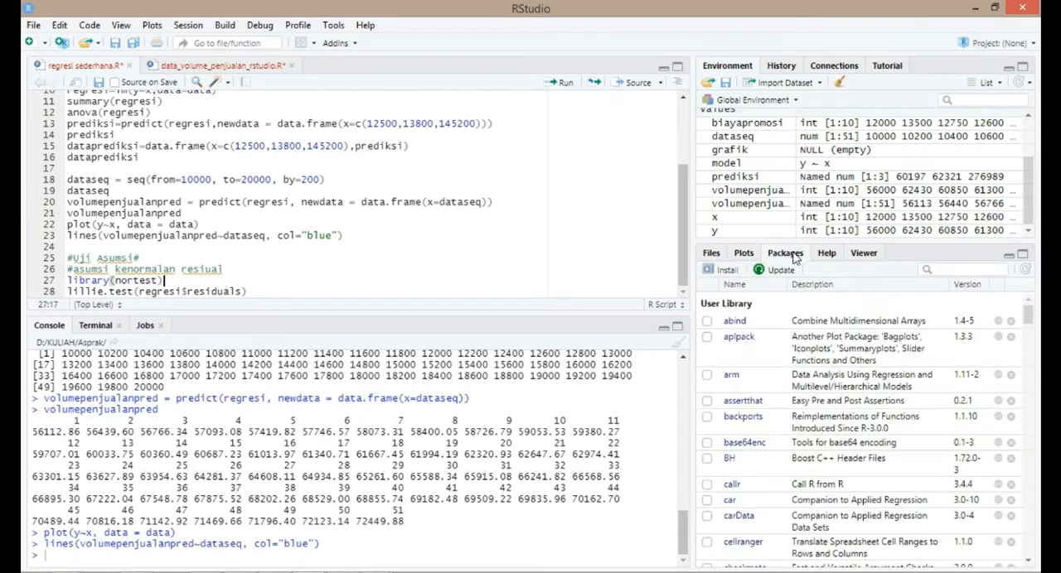
left_click(727, 271)
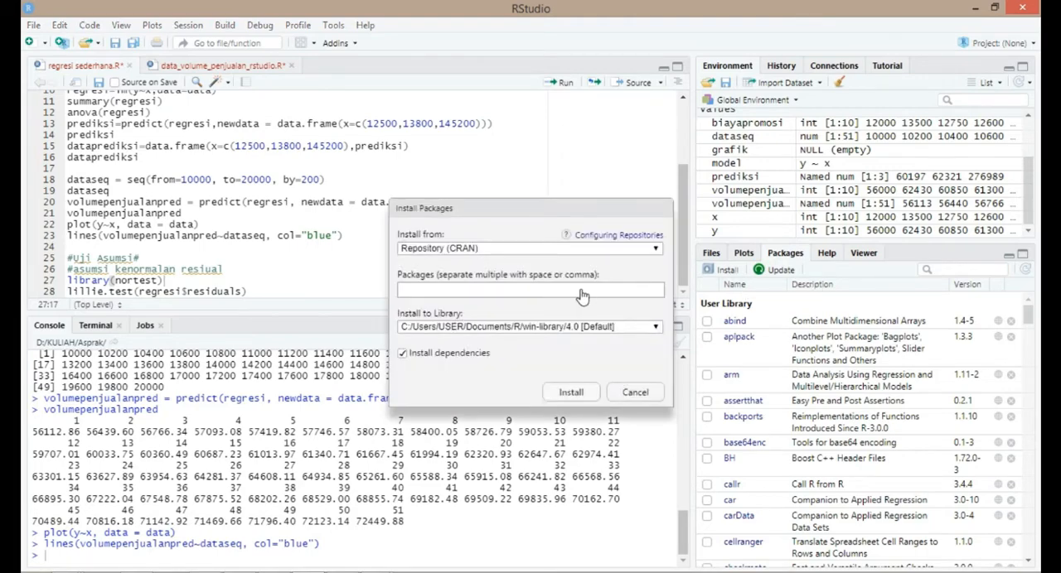
left_click(582, 291)
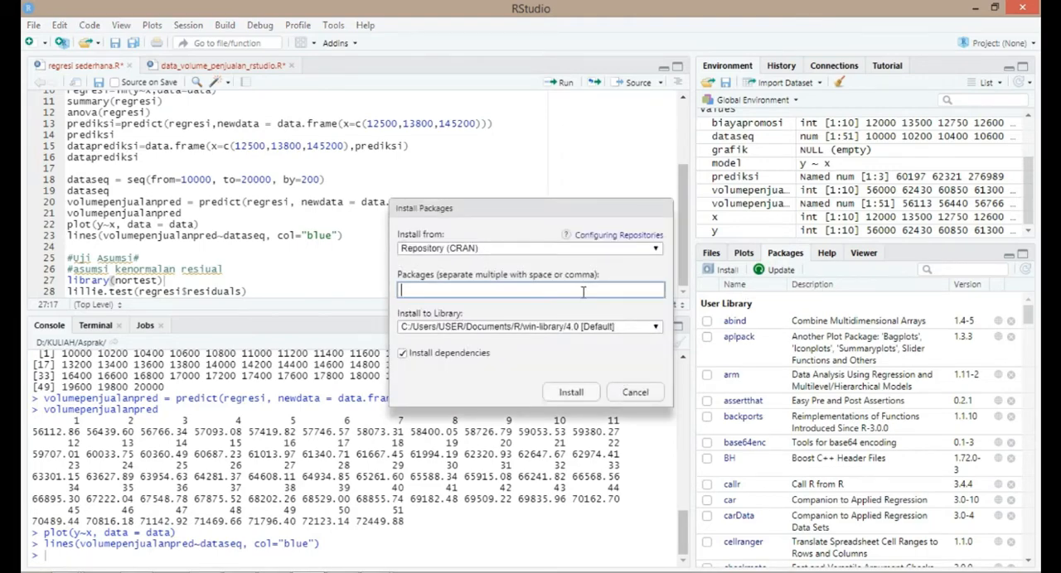
type("nort")
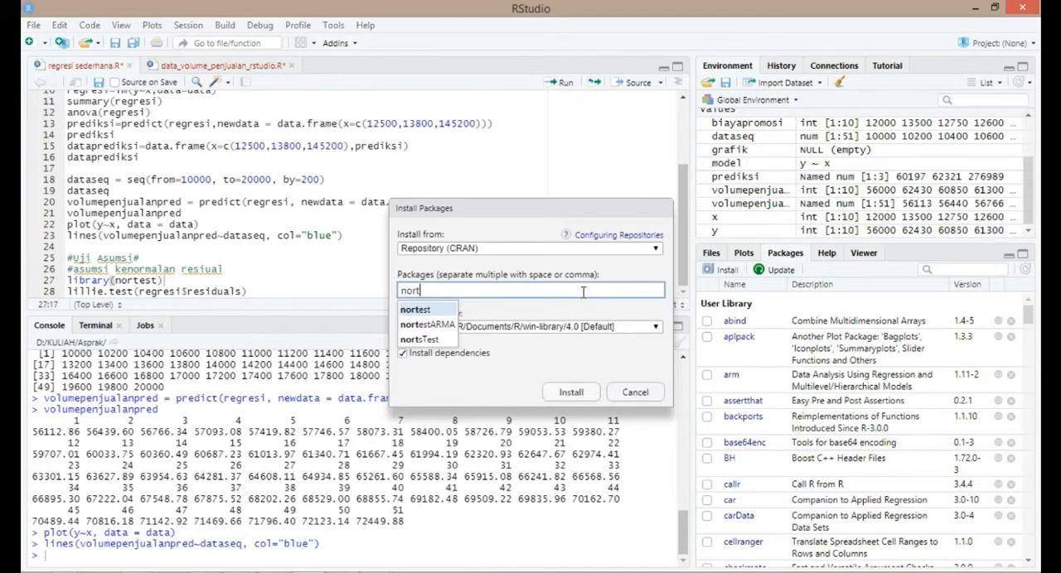
left_click(454, 311)
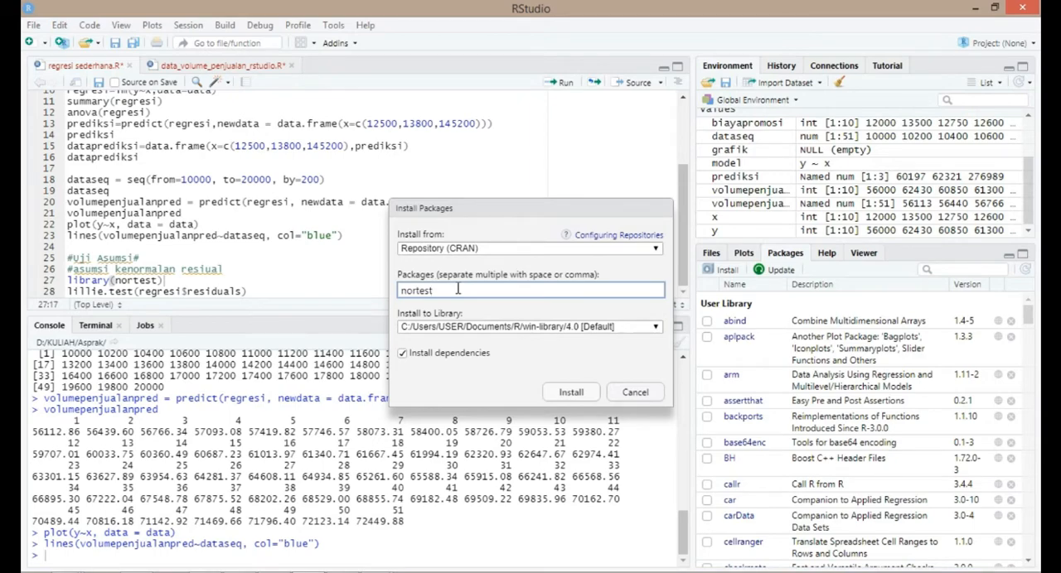
left_click(555, 396)
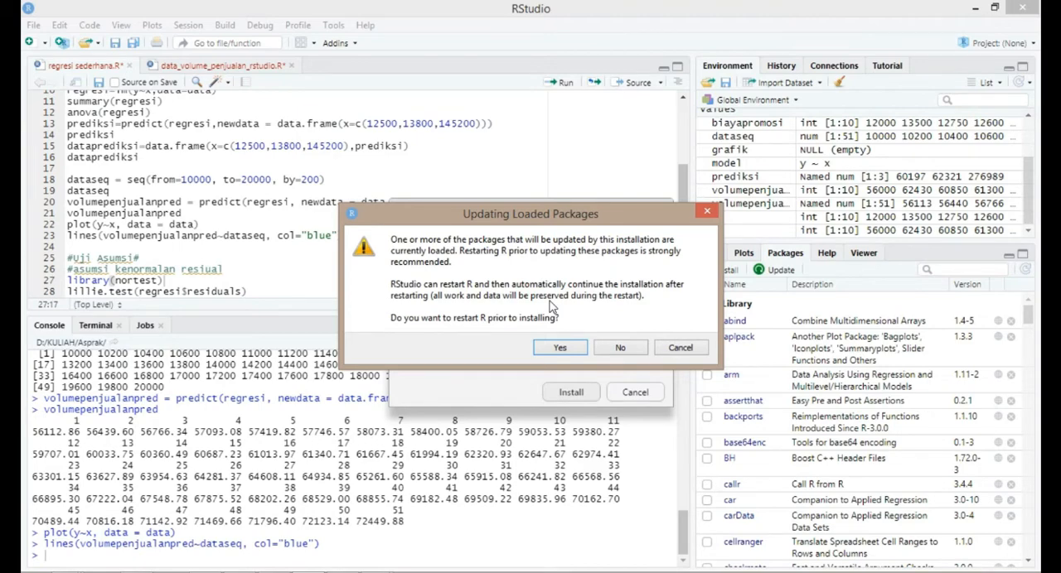
left_click(680, 348)
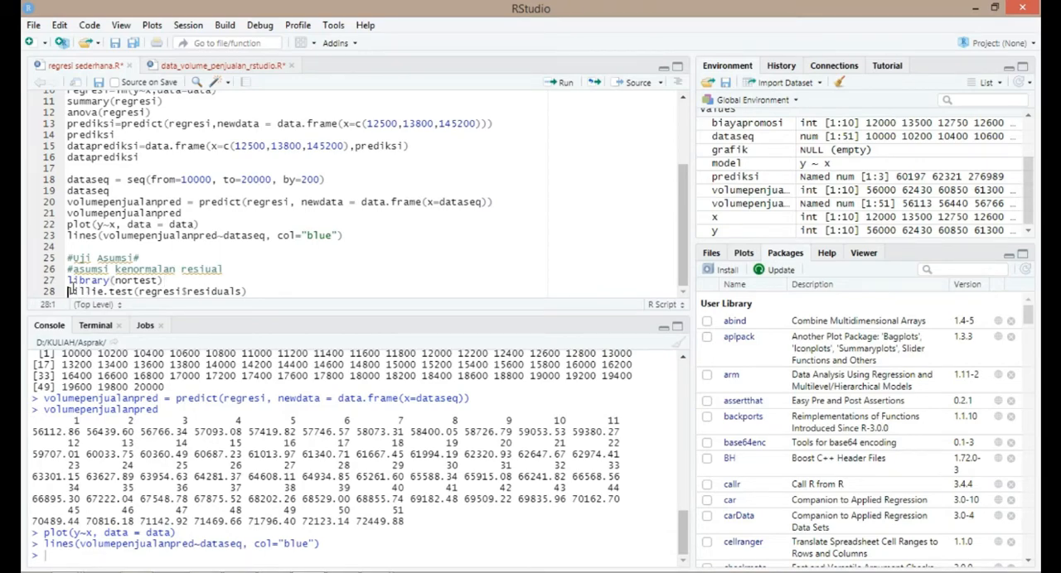
- Examine the lillie.test call and trace its regresi argument back to the lm(y~x,data=data) definition on line 10
left_click_drag(69, 290, 133, 291)
left_click(123, 290)
left_click_drag(116, 269, 205, 270)
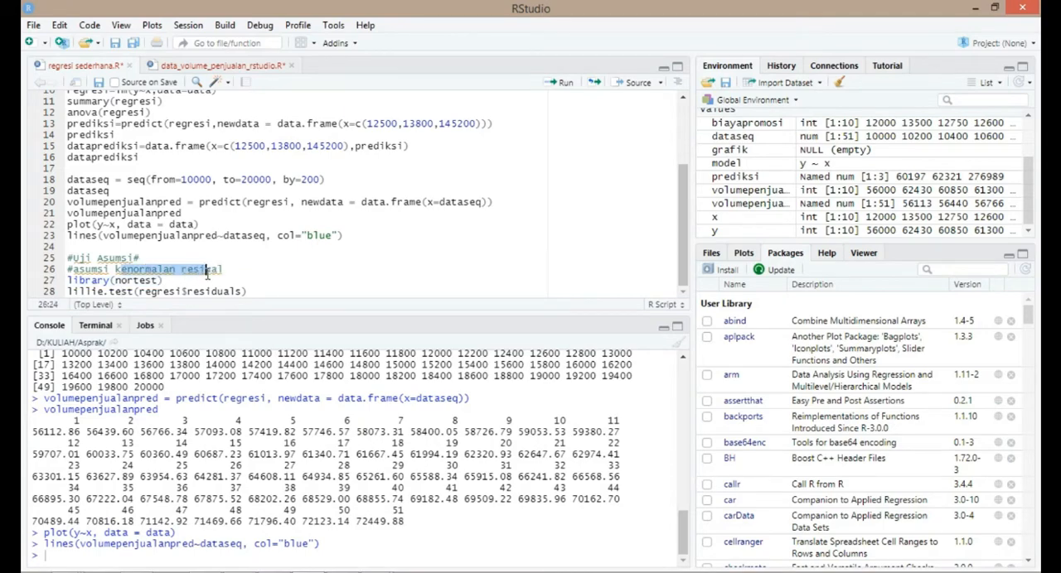
left_click(206, 291)
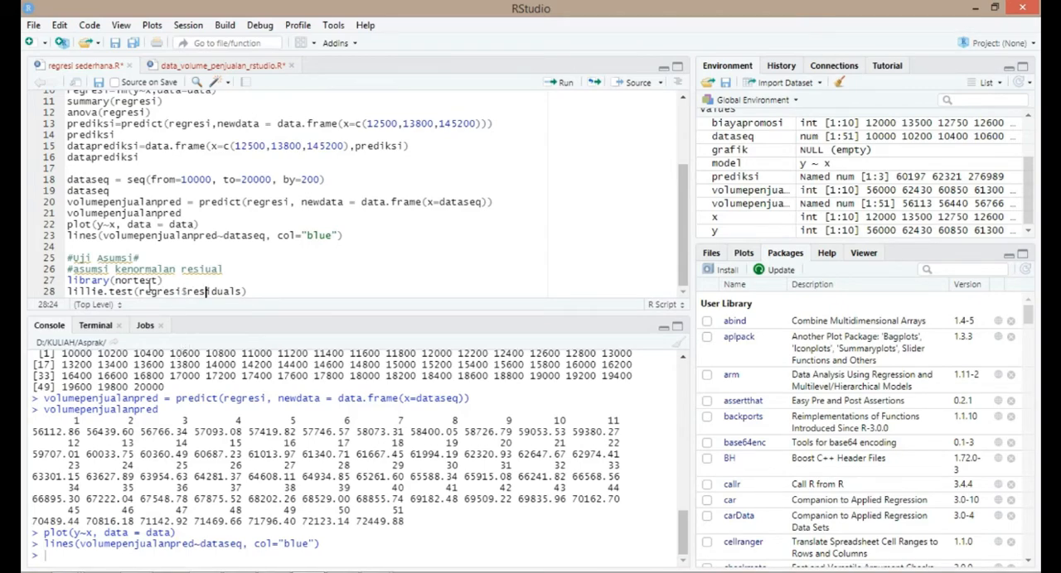
mouse_move(143, 292)
left_mouse_down()
mouse_move(181, 292)
mouse_move(141, 290)
left_mouse_up()
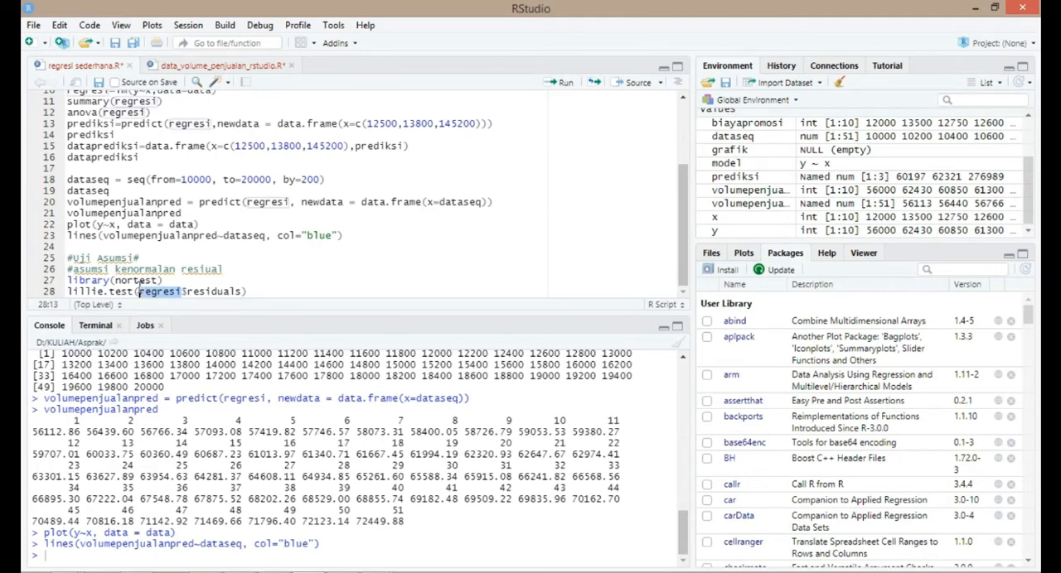
scroll(136, 222, "up", 3)
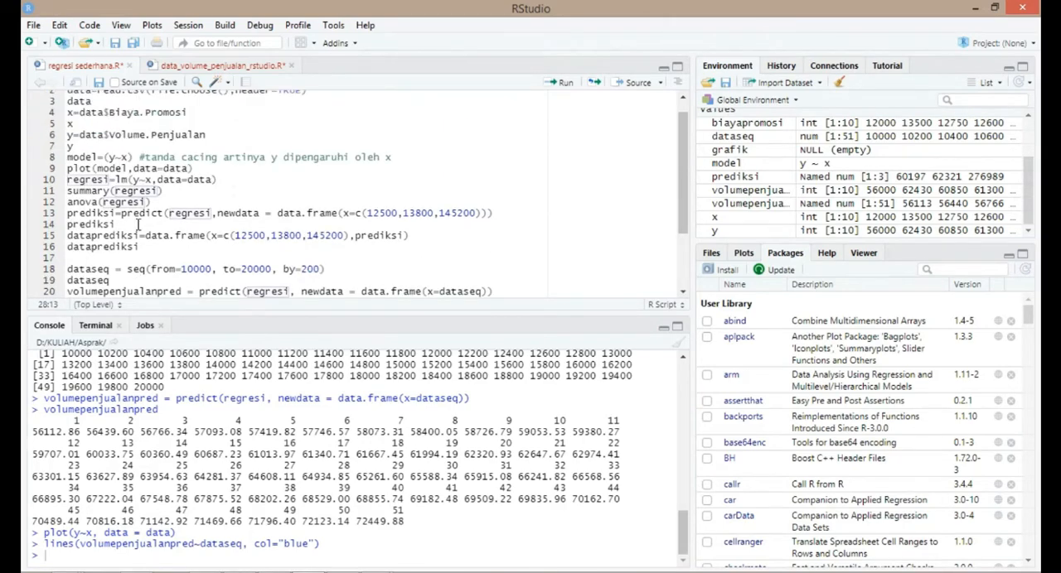
left_click_drag(108, 197, 68, 197)
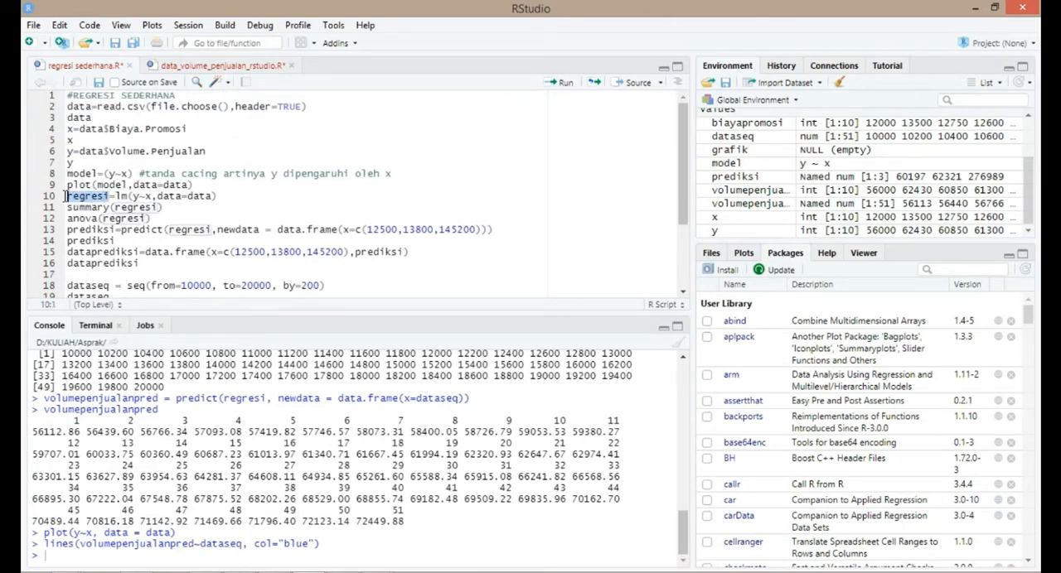
left_click(68, 196)
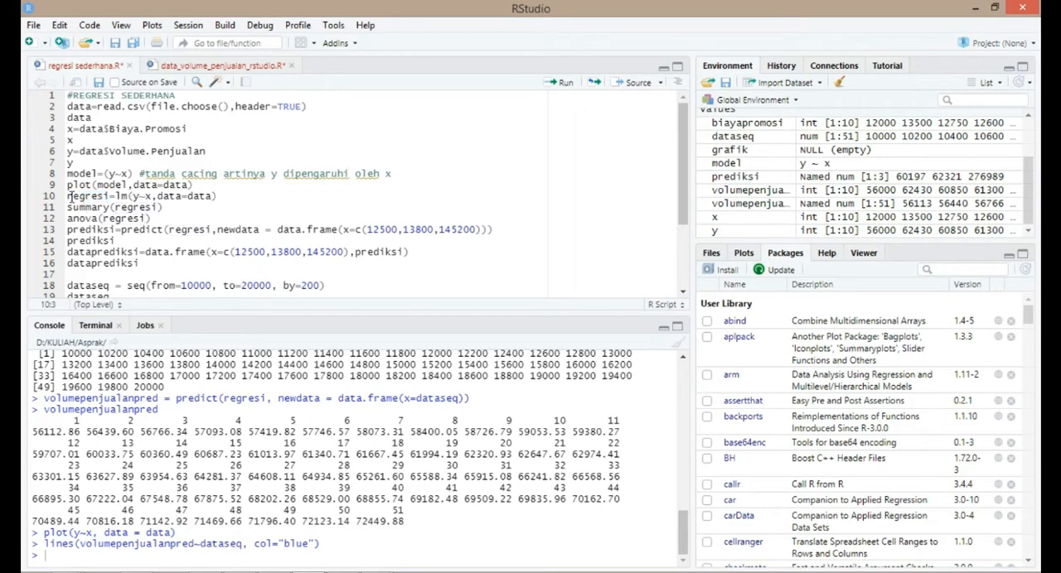
left_click_drag(68, 196, 109, 197)
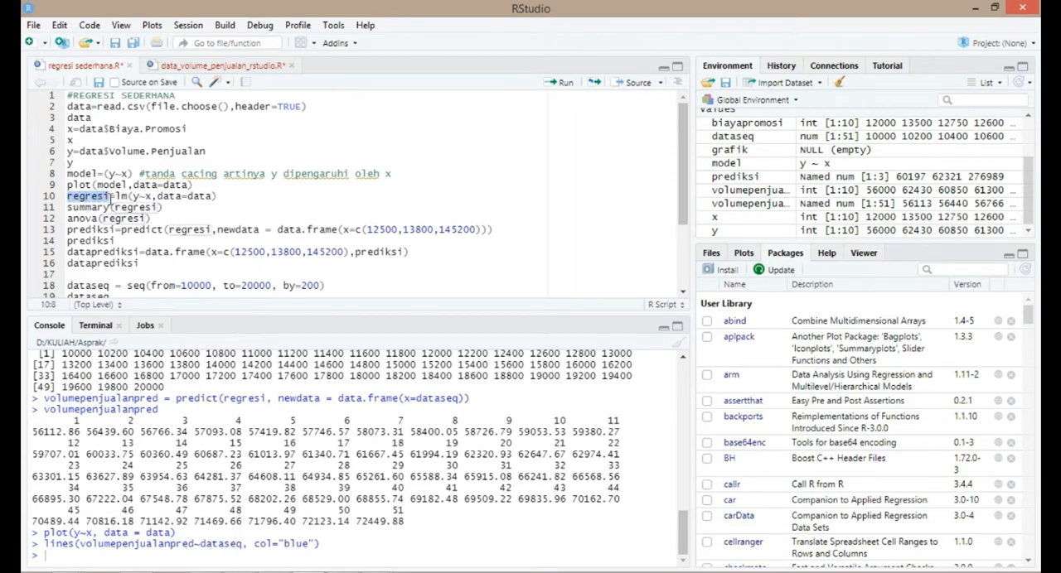
scroll(166, 249, "down", 3)
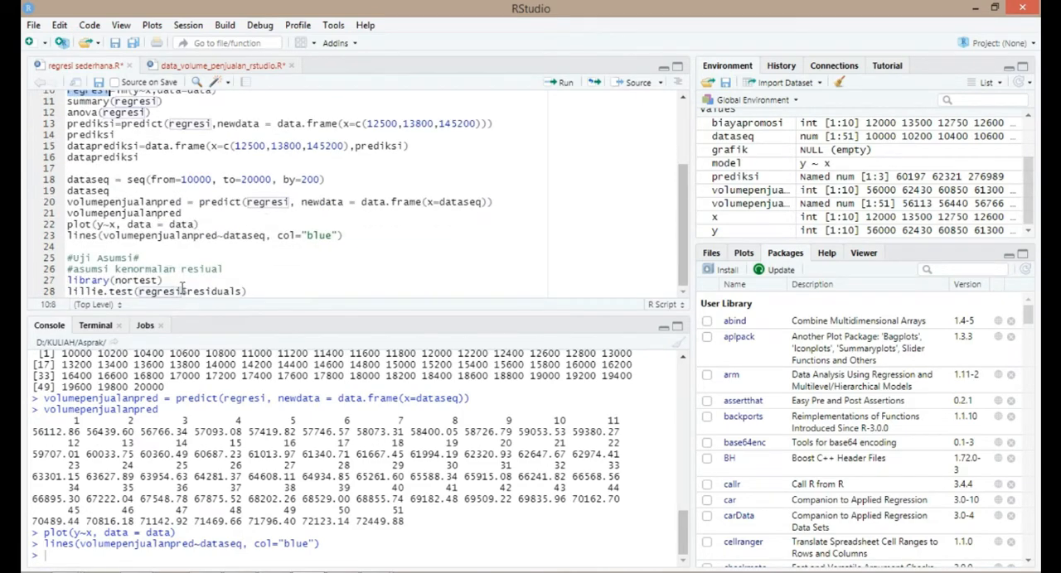
left_click(181, 288)
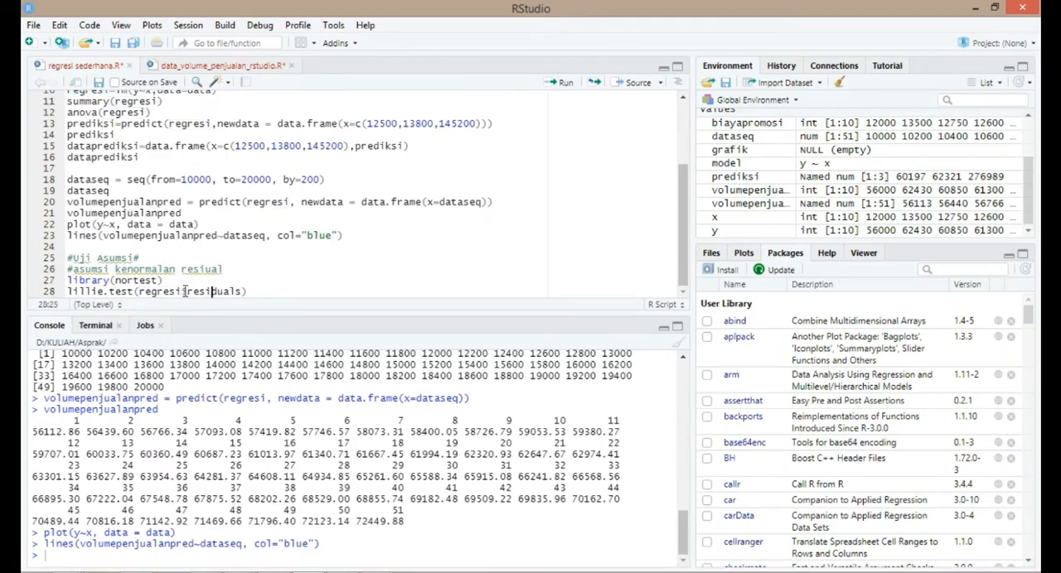
- Run the script lines that load nortest and perform lillie.test(regresi$residuals)
left_click_drag(182, 291, 151, 292)
left_click(227, 290)
left_click(248, 292)
left_click(158, 280)
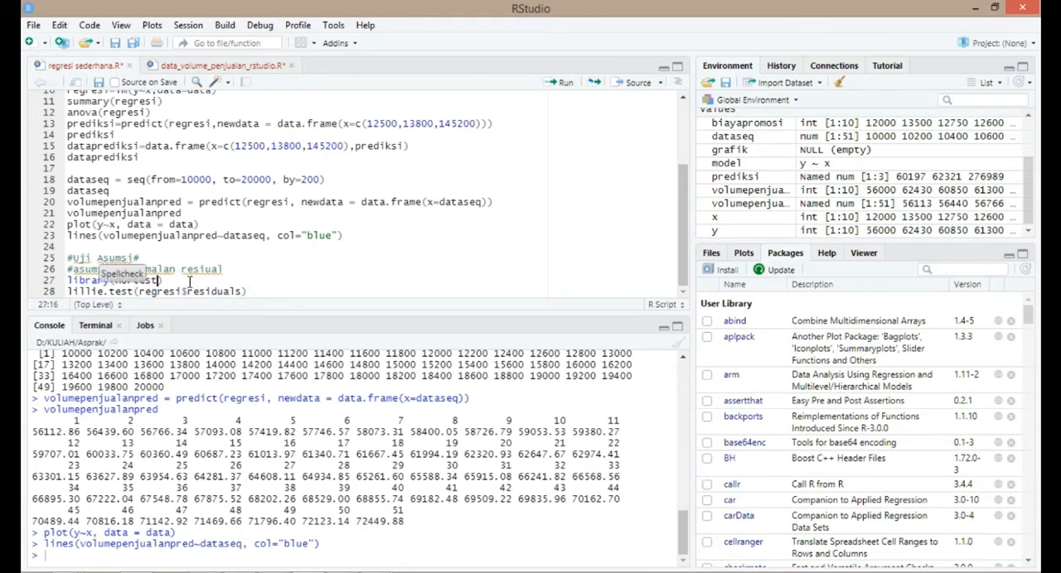
left_click(190, 282)
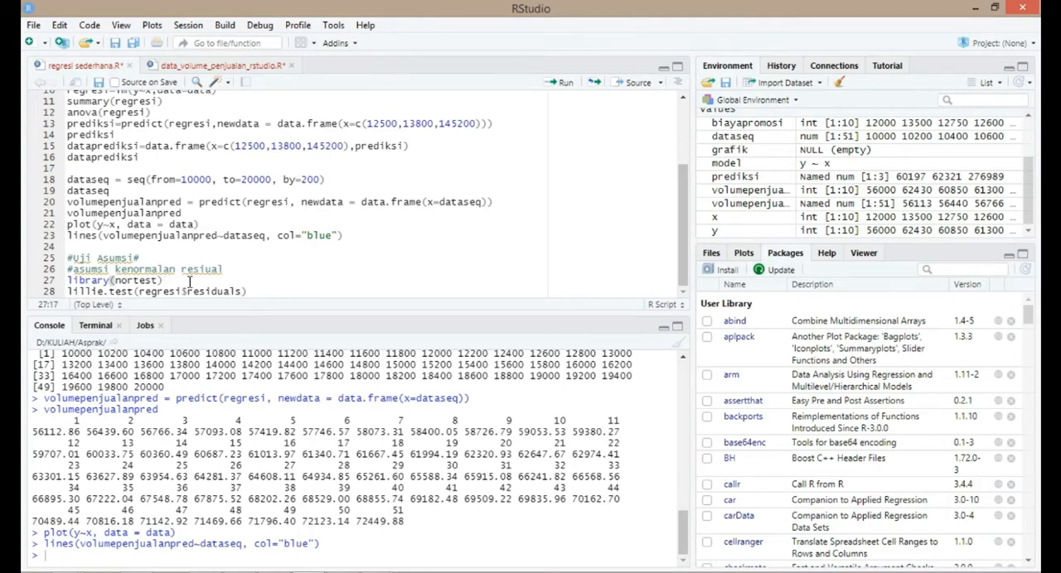
key("ctrl+Return")
key("ctrl+Return")
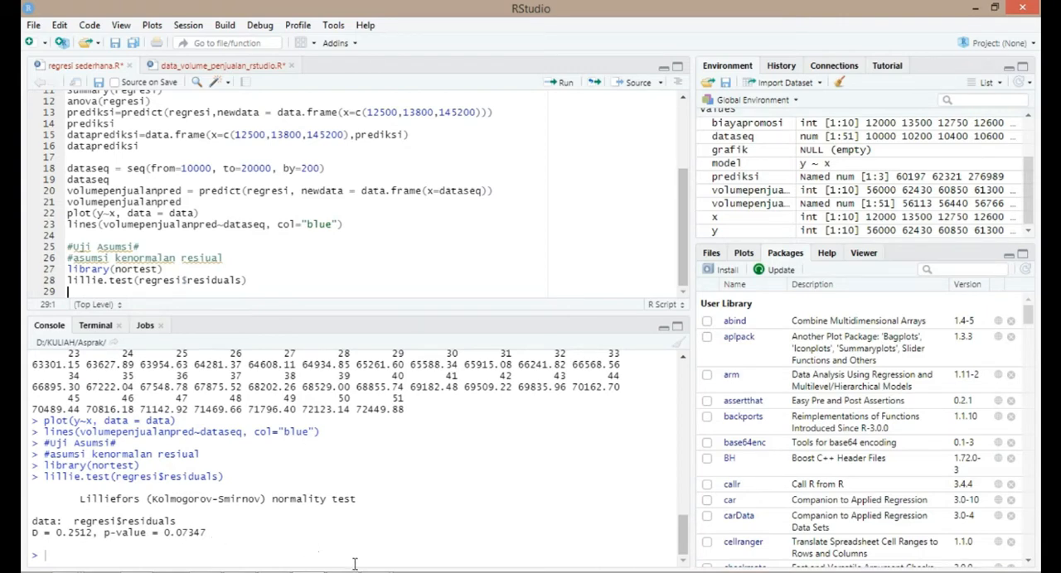
- Switch to the Word document Document1 and examine the Gambar 3.4 output, the H0 and H1 hypotheses and the significance level
mouse_move(373, 565)
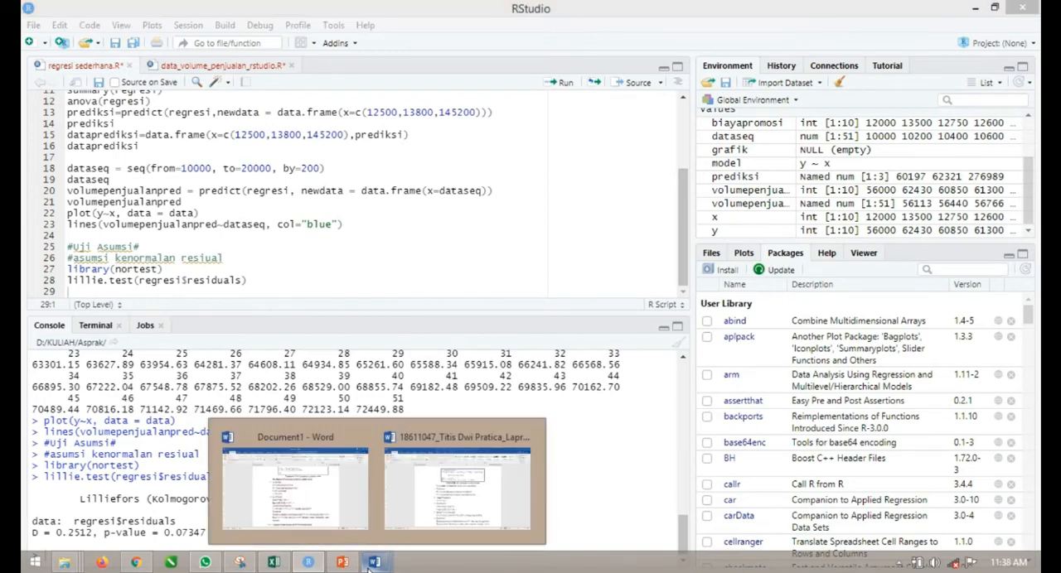
left_click(365, 520)
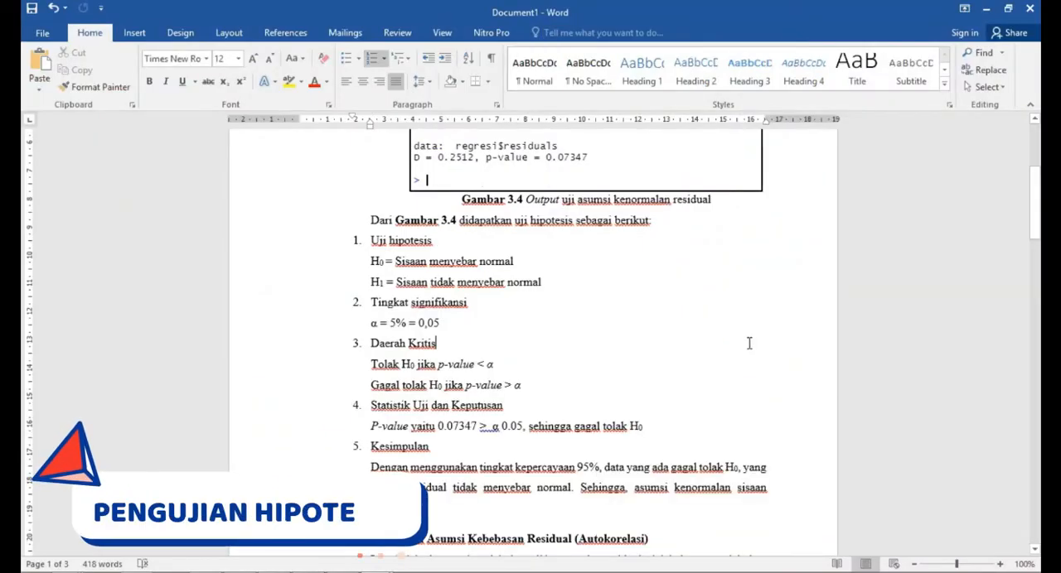
scroll(749, 343, "up", 1)
left_click(689, 241)
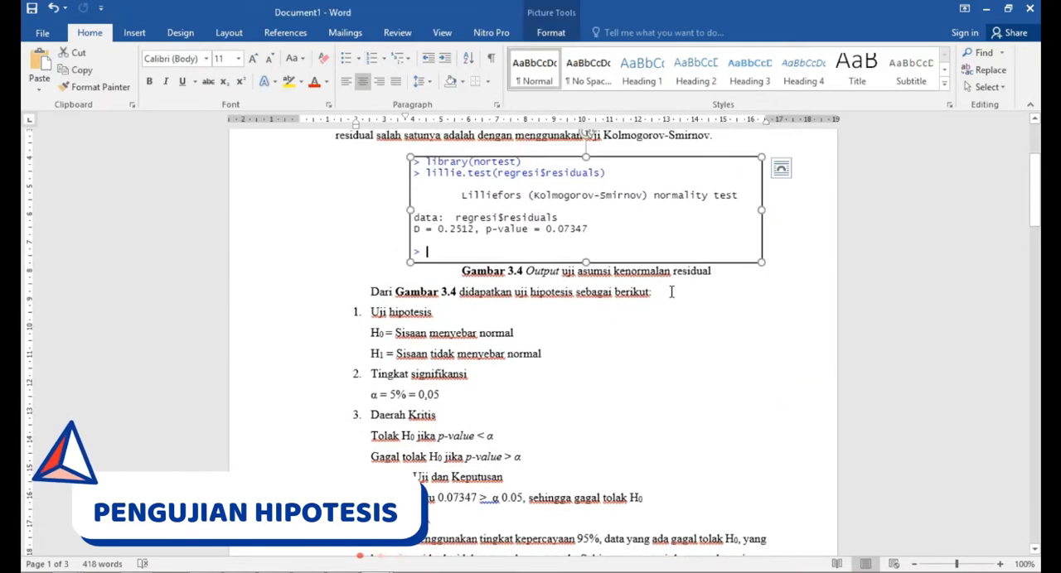
scroll(671, 292, "up", 1)
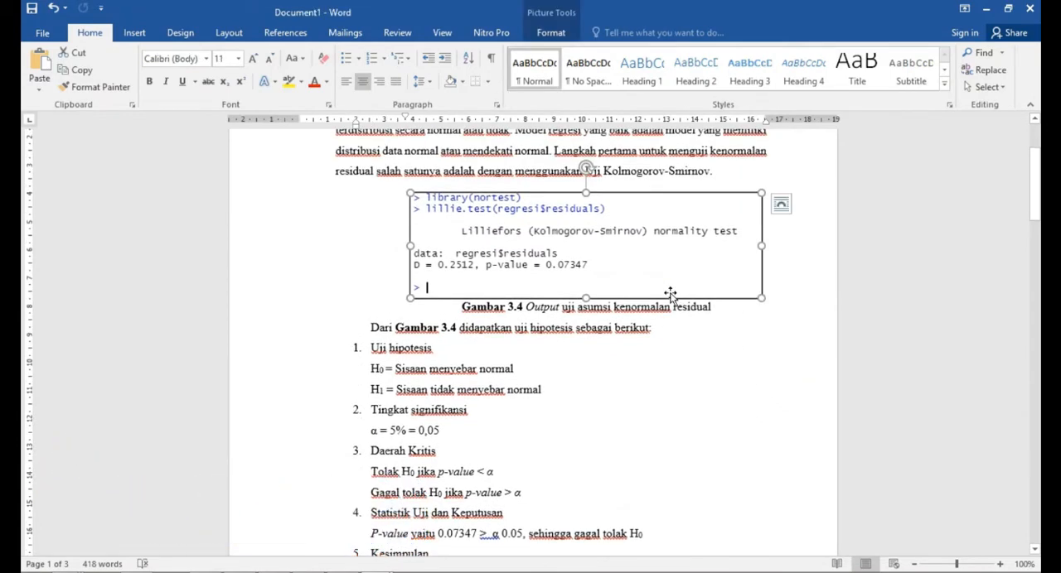
left_click(487, 373)
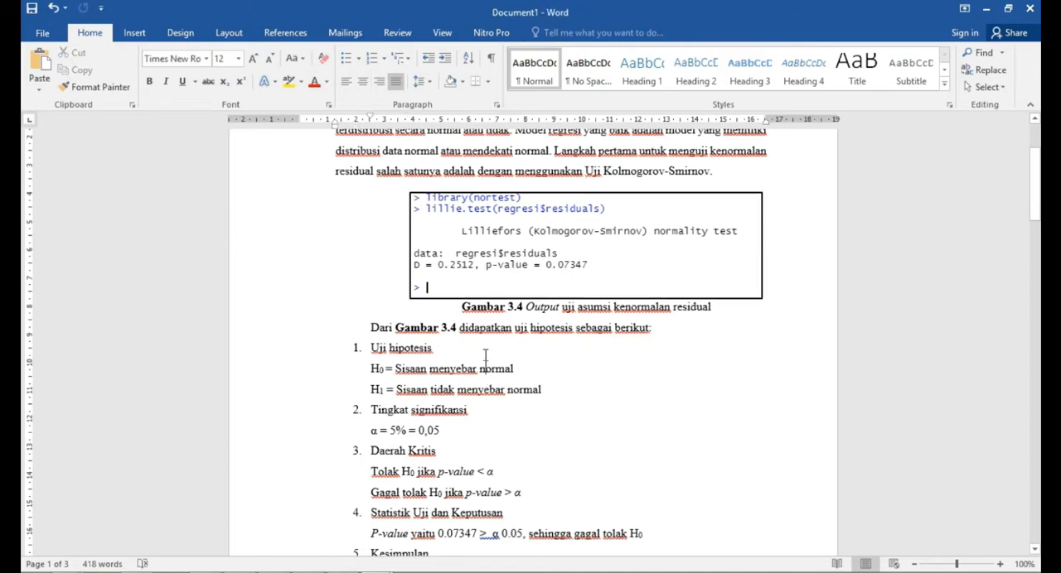
left_click(434, 352)
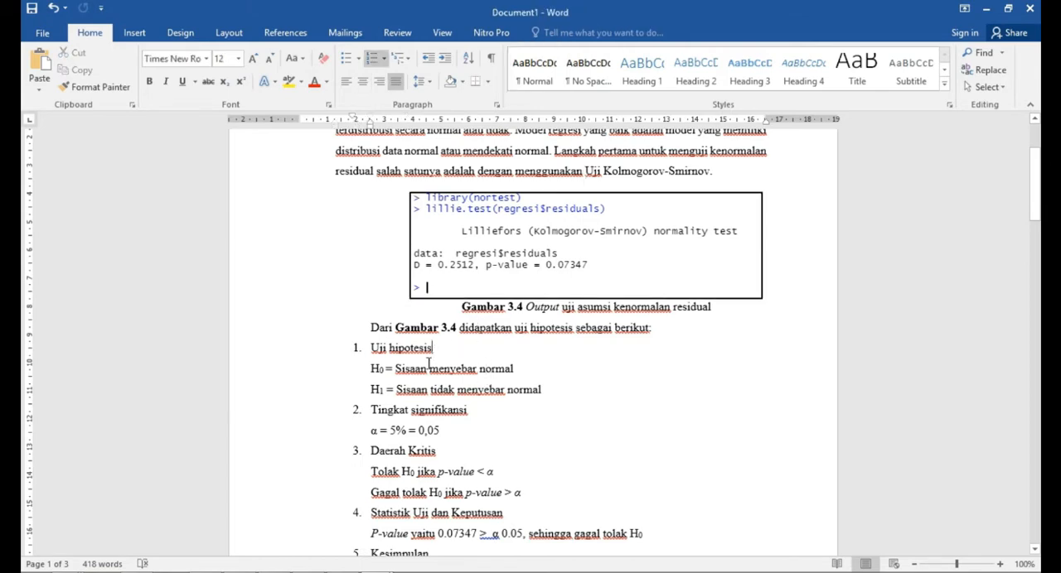
left_click(398, 370)
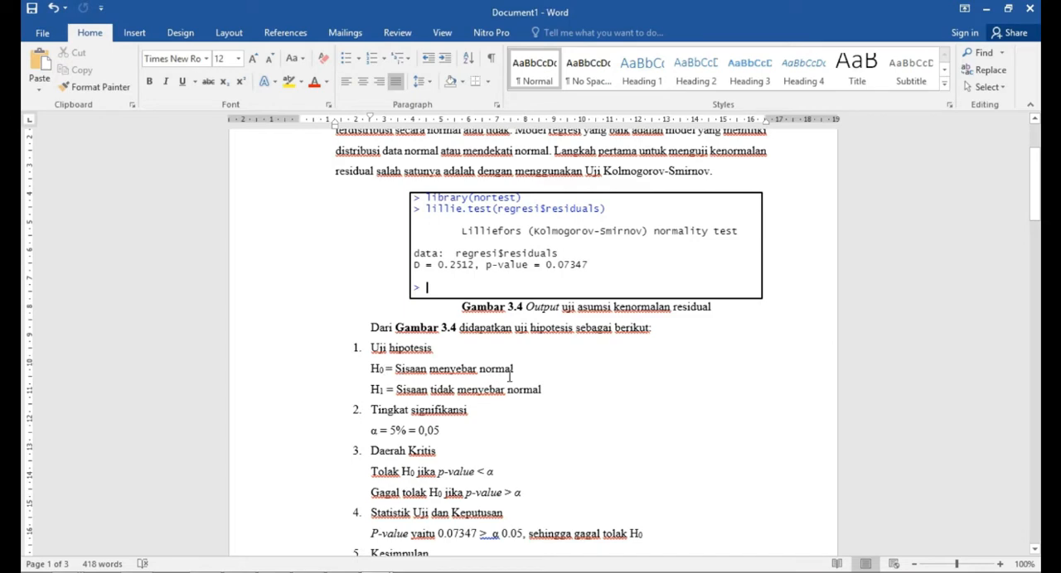
left_click(388, 395)
scroll(464, 386, "down", 1)
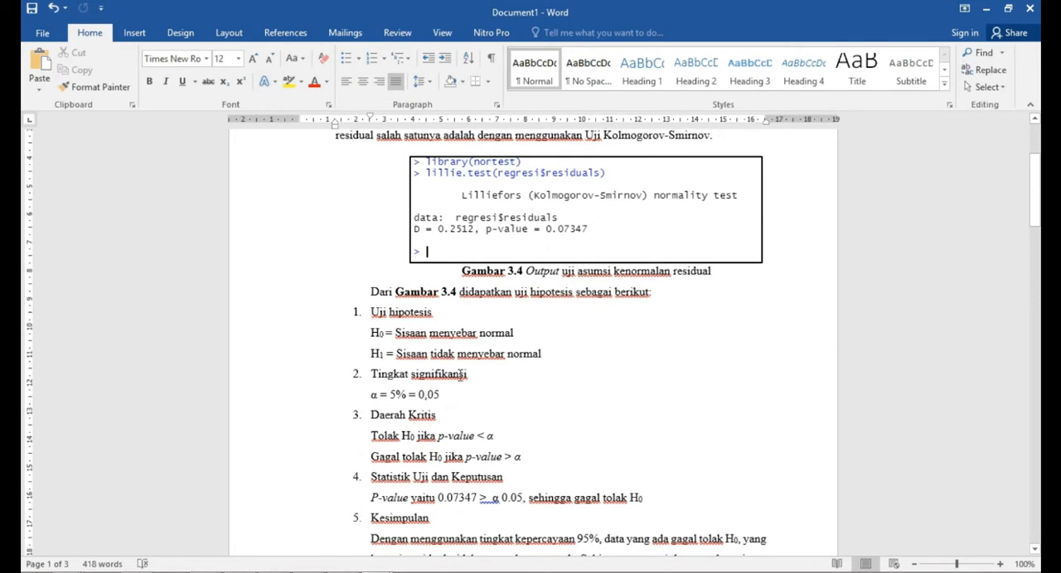
left_click(457, 375)
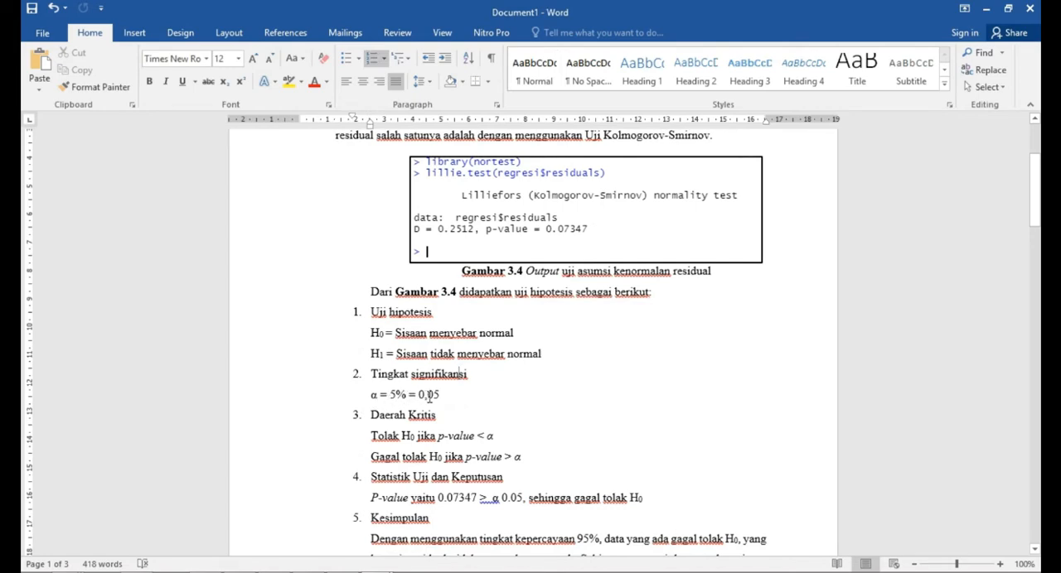
- Examine the critical region (Daerah Kritis) and the comparison of the p-value with α in the test statistic and decision section
scroll(419, 411, "down", 1)
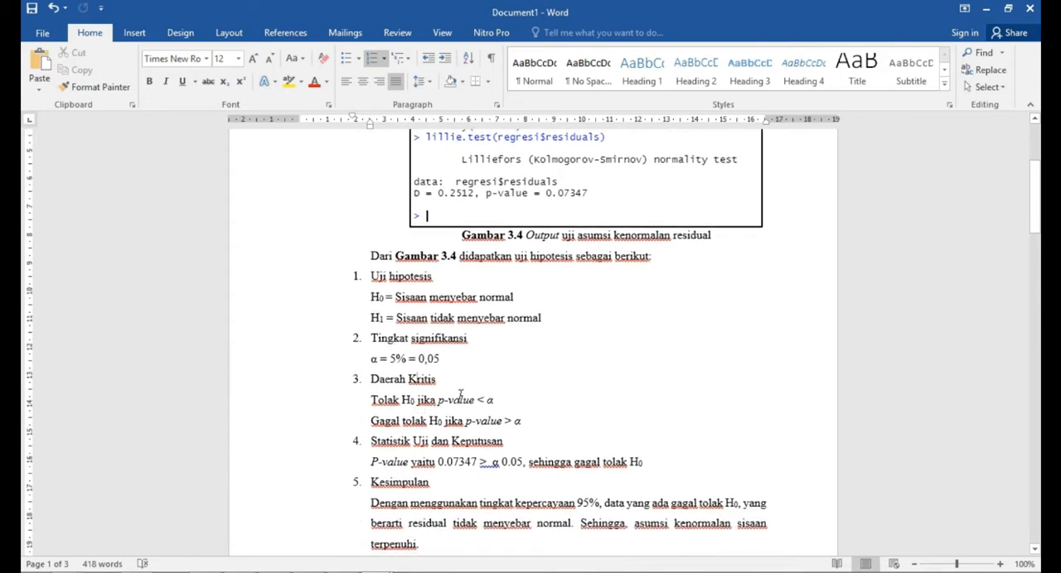
left_click(400, 421)
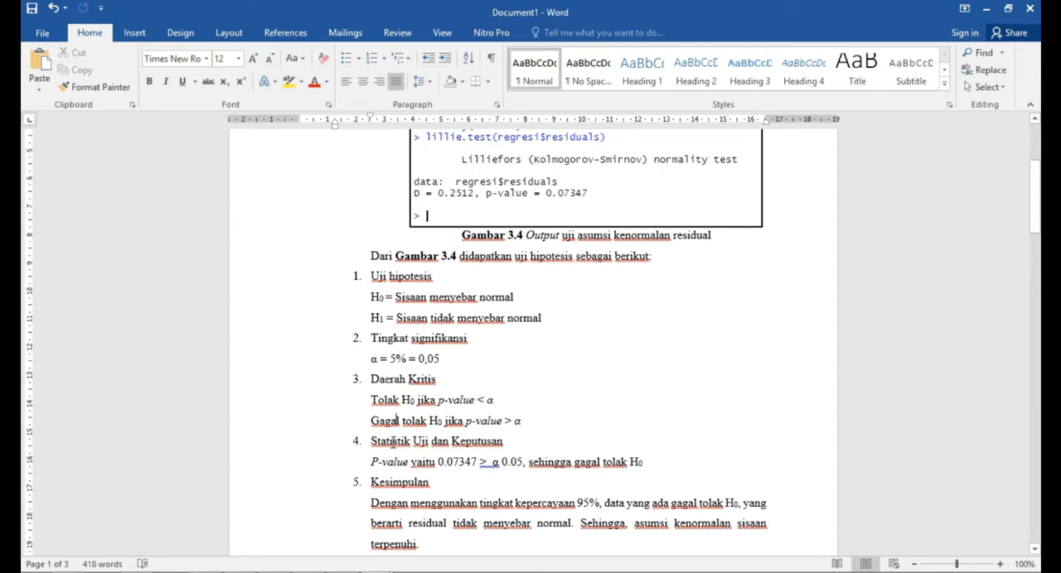
left_click(378, 462)
left_click(494, 464)
left_click_drag(481, 461, 440, 463)
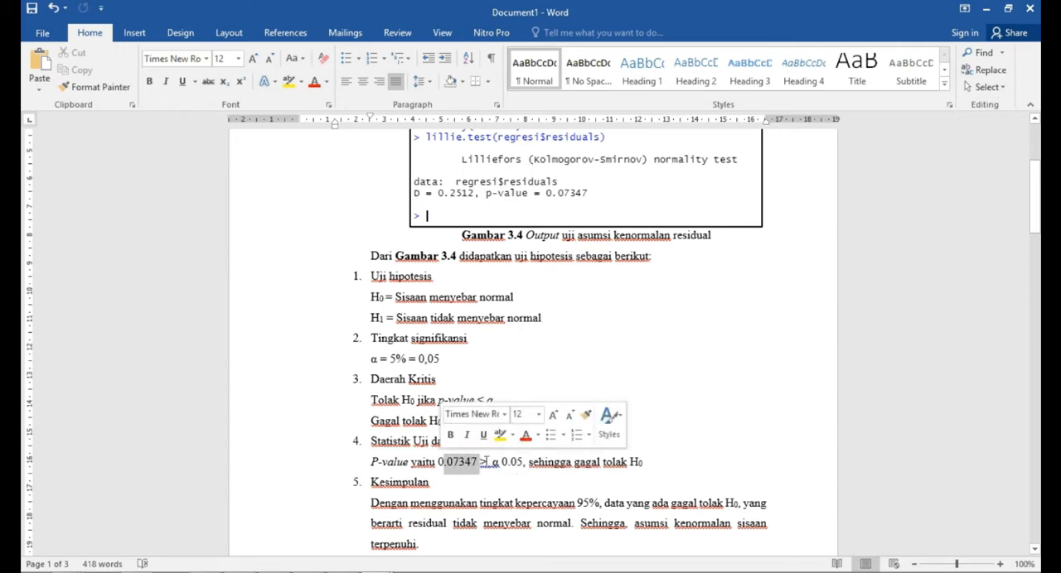
left_click(521, 463)
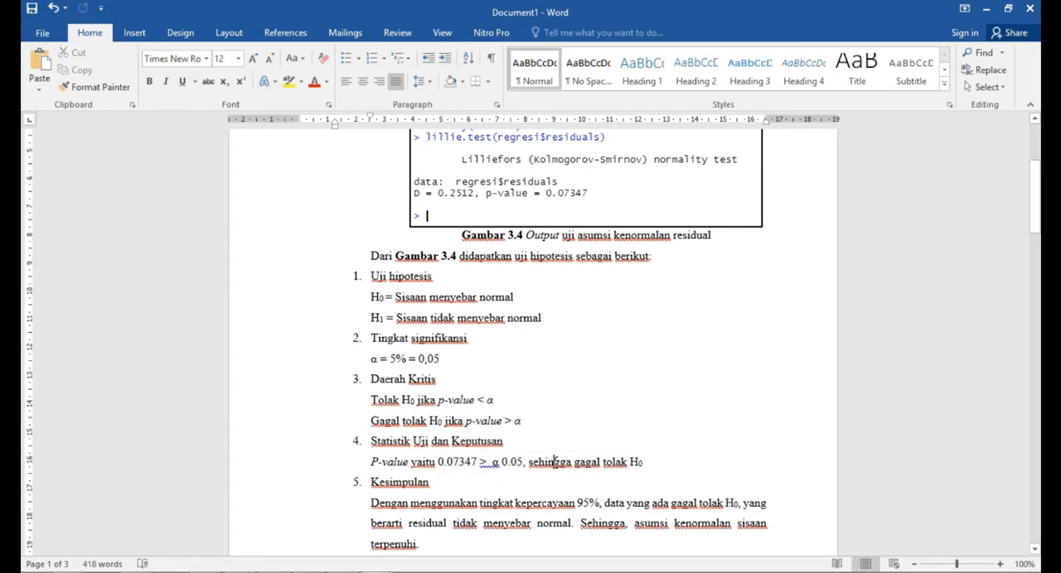
left_click(554, 462)
scroll(568, 474, "down", 1)
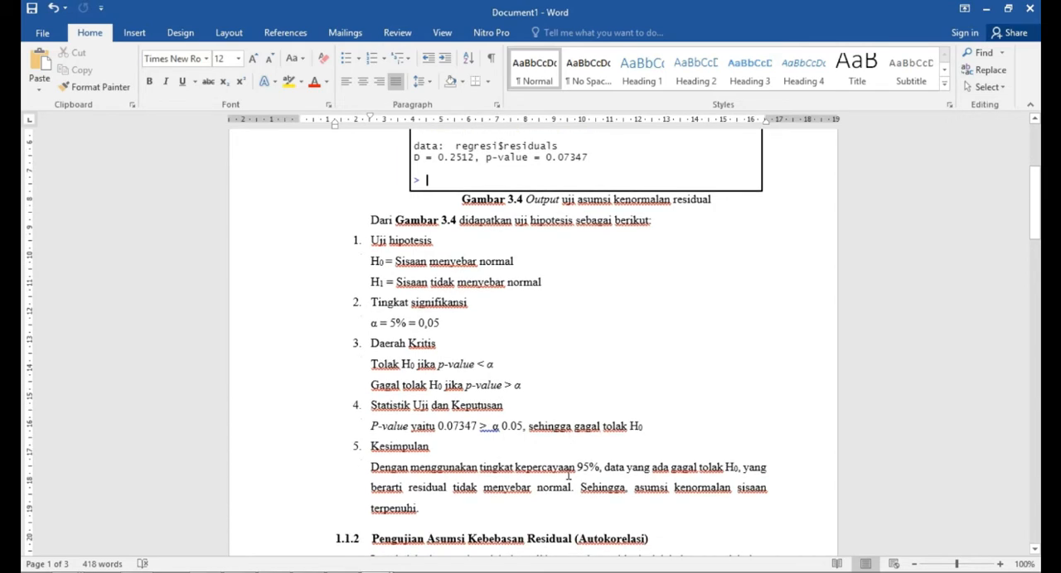
- Delete the word "tidak" from "residual tidak menyebar normal" in the Kesimpulan paragraph
left_click(568, 475)
left_click_drag(481, 489, 453, 489)
key("Delete")
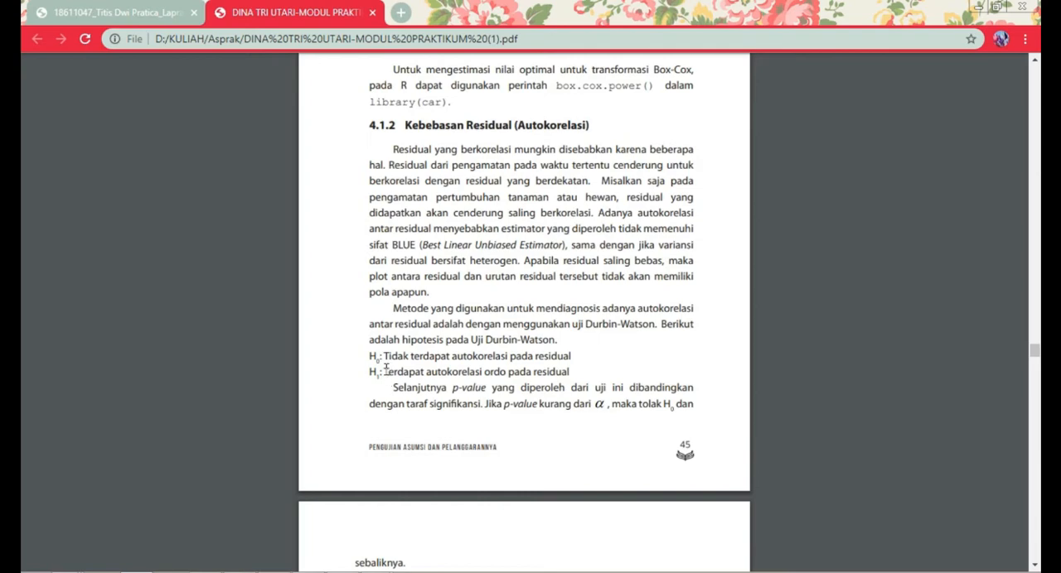
- Switch to RStudio and add the lines library(lmtest) and dwtest(regresi) below the #Kebebasan Residual (Autokorelasi) comment
mouse_move(377, 566)
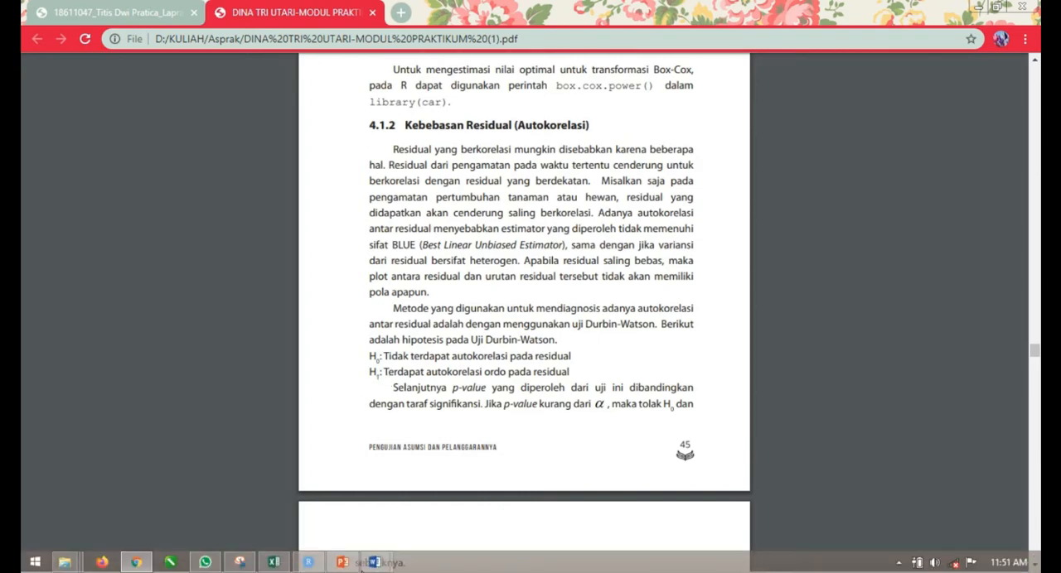
left_click(308, 562)
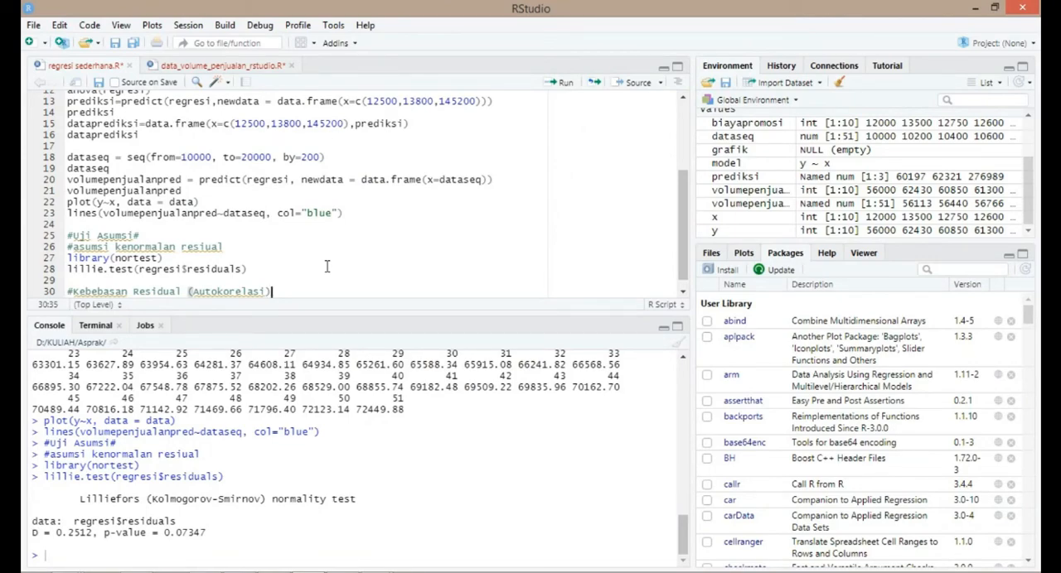
key("Return")
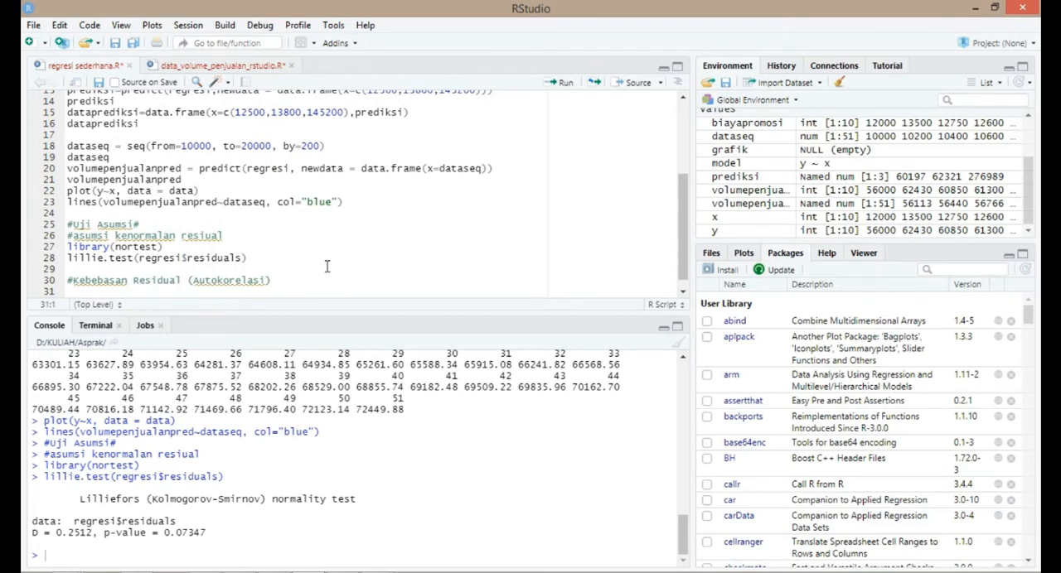
type("library(lmtest")
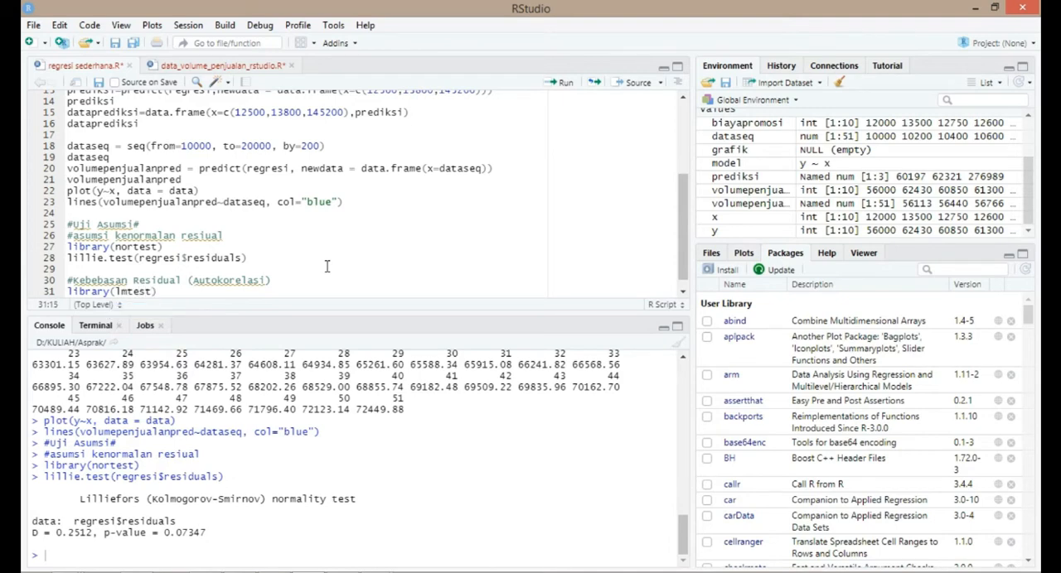
type(")")
key("Return")
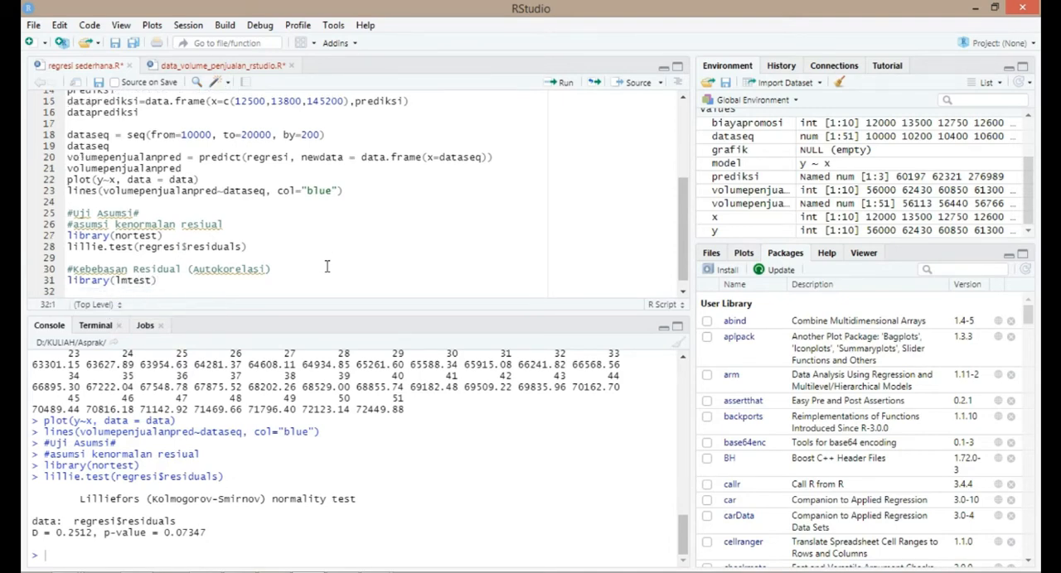
type("dwtest")
type("(regresi")
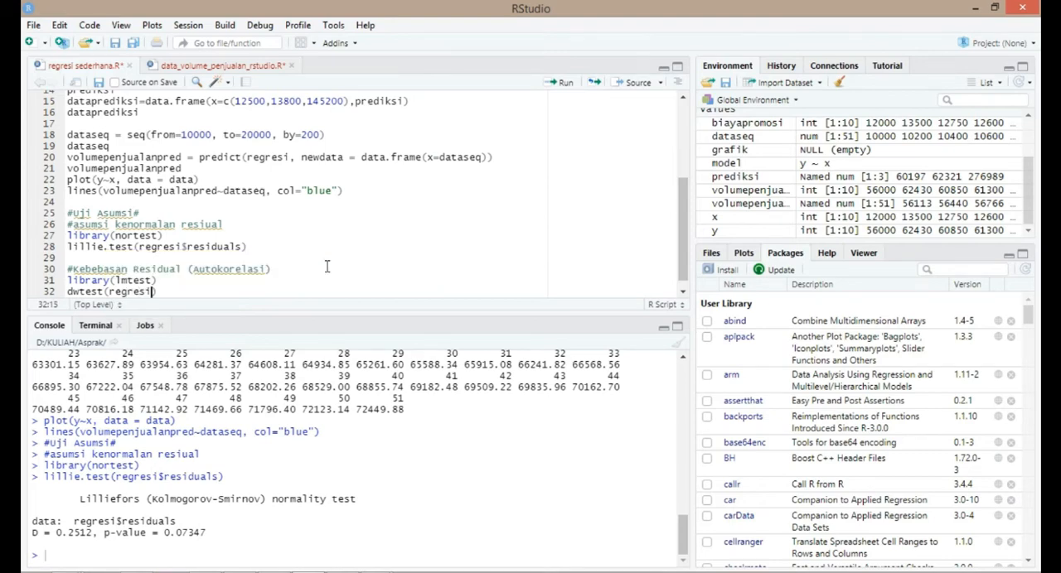
left_click(272, 280)
mouse_move(157, 281)
left_mouse_down()
mouse_move(126, 281)
mouse_move(128, 291)
mouse_move(130, 280)
mouse_move(117, 281)
mouse_move(151, 270)
mouse_move(161, 281)
left_mouse_up()
left_click(727, 271)
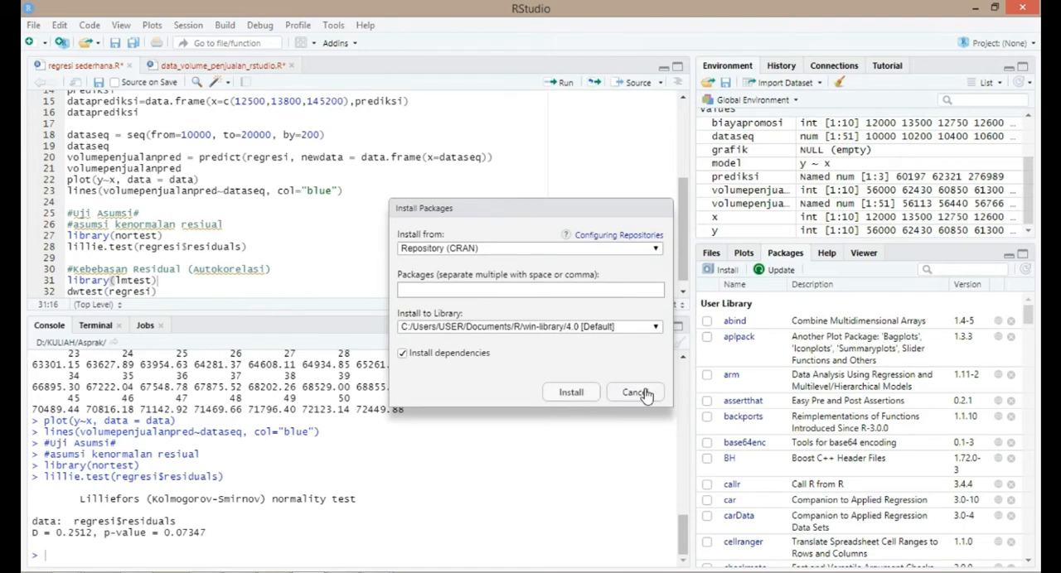
left_click(640, 393)
left_click(214, 288)
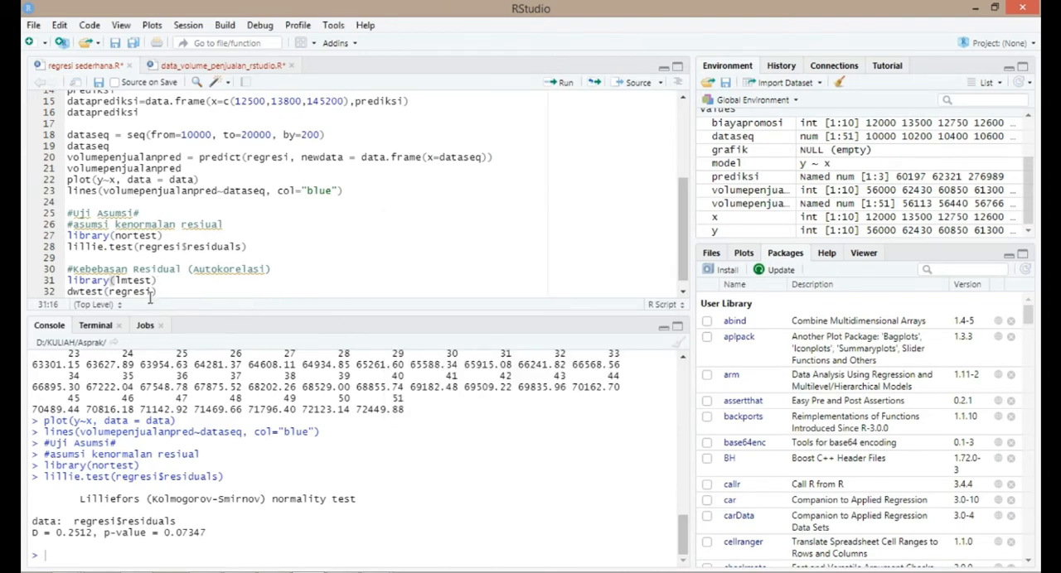
- Load the lmtest package by running only line 31 of the script
left_click(160, 286)
left_click_drag(160, 285, 68, 283)
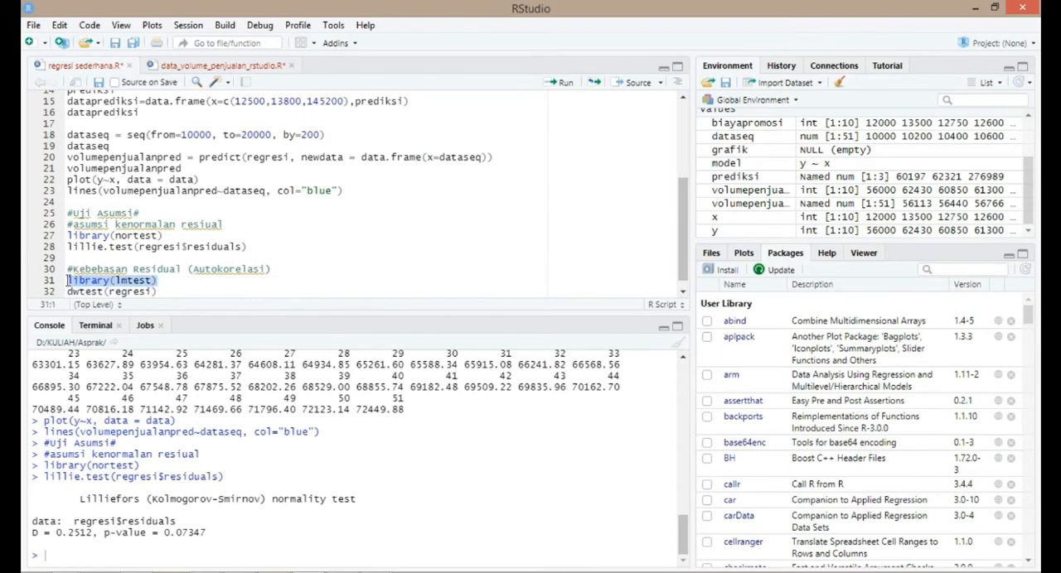
key("ctrl+Return")
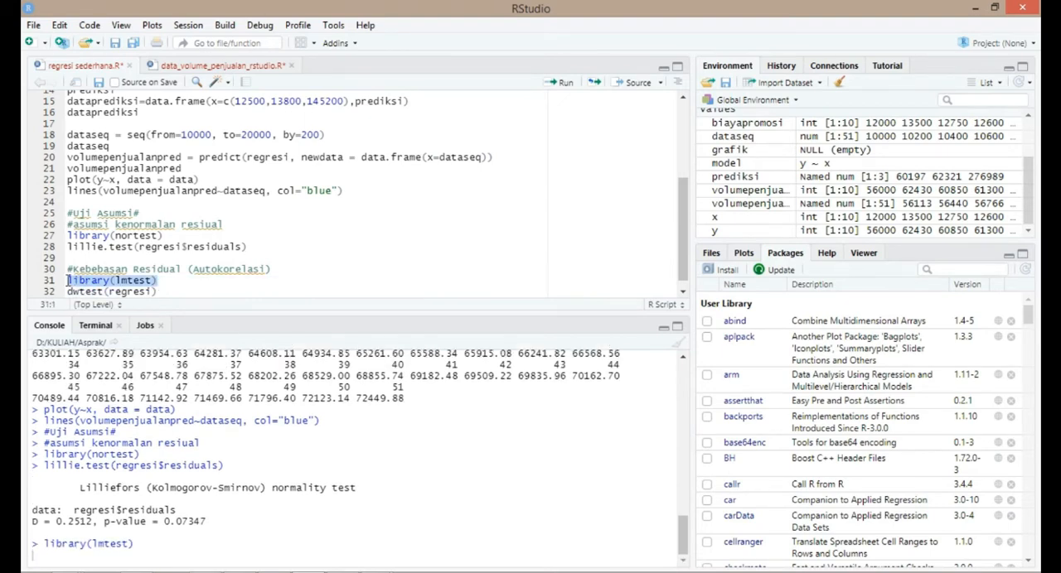
- Run the Durbin-Watson test line dwtest(regresi) on line 32
left_click(153, 292)
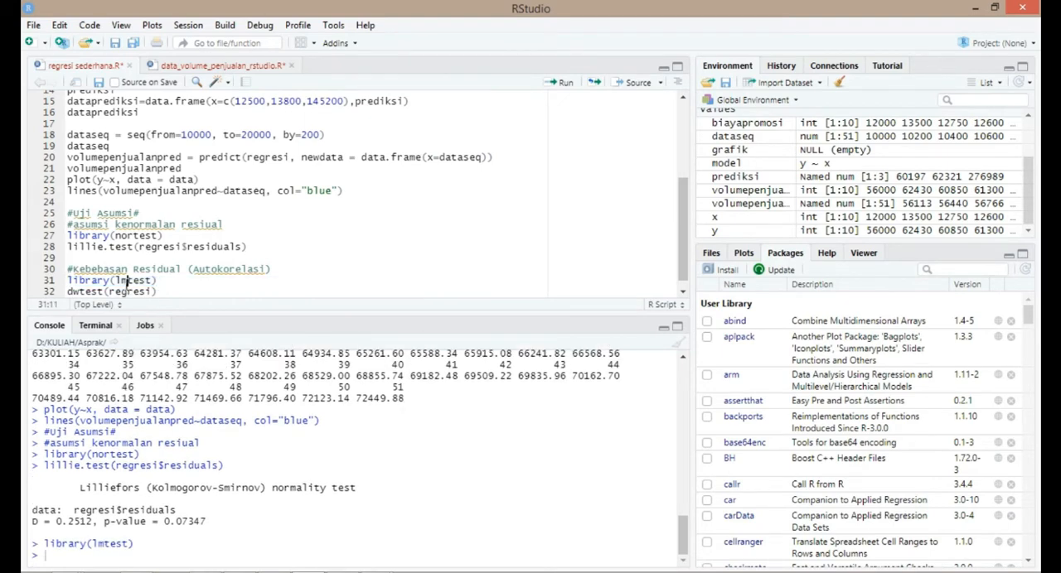
left_click_drag(154, 295, 67, 283)
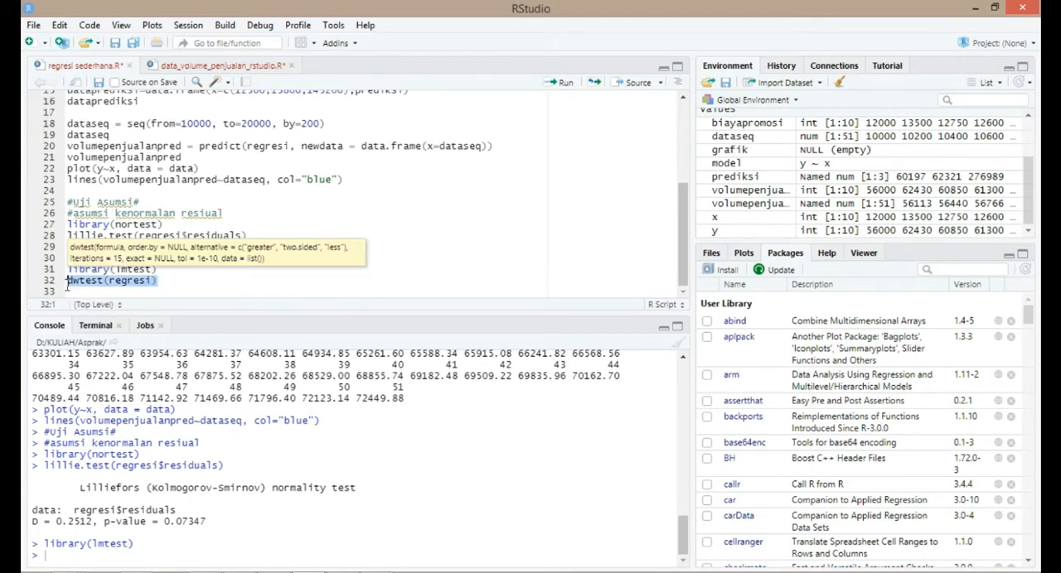
key("ctrl+Return")
left_click(91, 282)
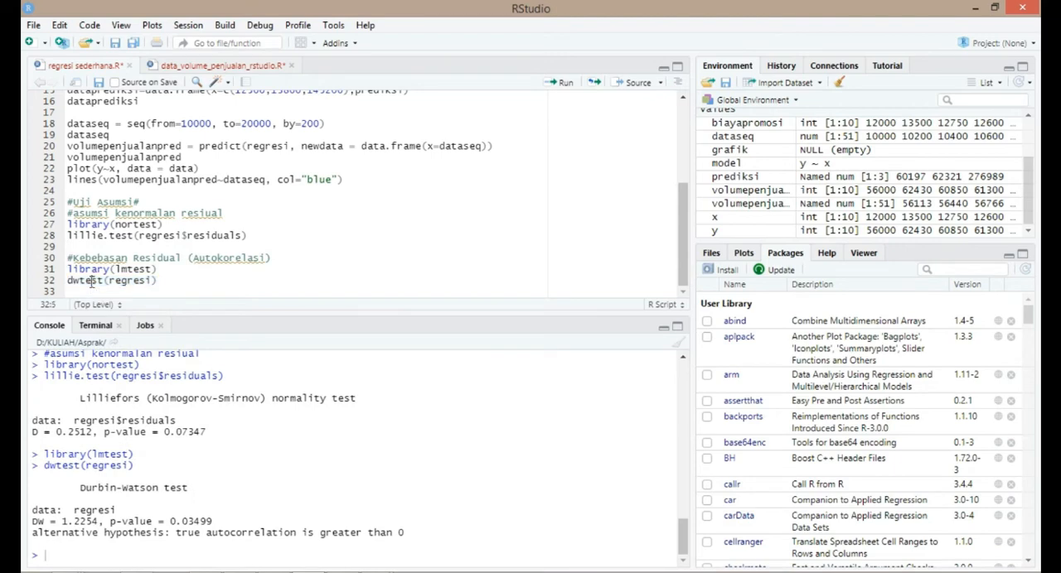
- Examine the dwtest call and trace its regresi argument back to the regression model definition near the start of the script
left_click_drag(150, 282, 67, 282)
left_click(99, 281)
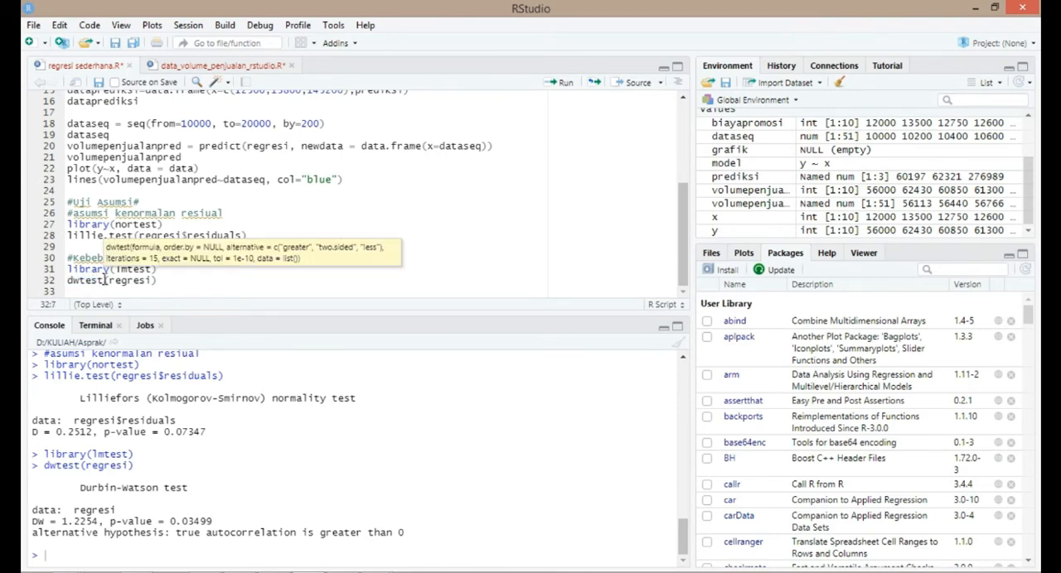
left_click_drag(108, 282, 155, 282)
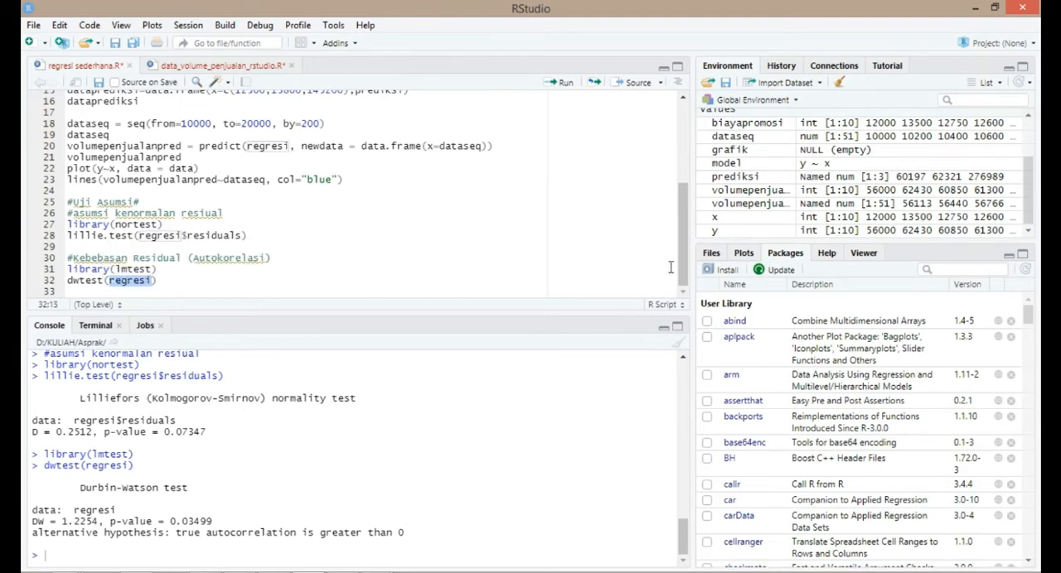
left_click_drag(682, 265, 688, 204)
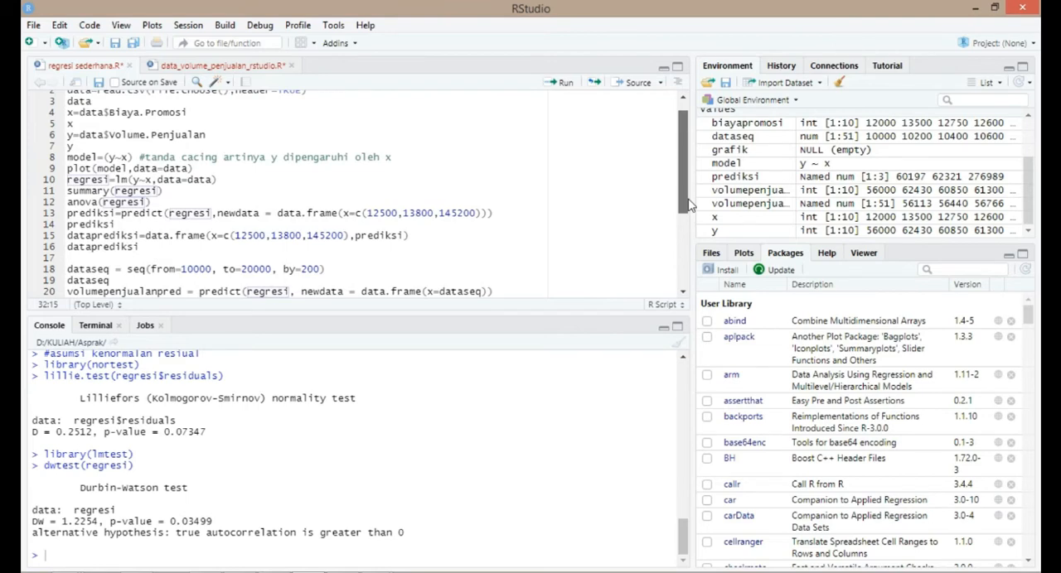
- Check the name regresi in the model definition on line 10 and return to the dwtest line
left_click_drag(111, 179, 67, 179)
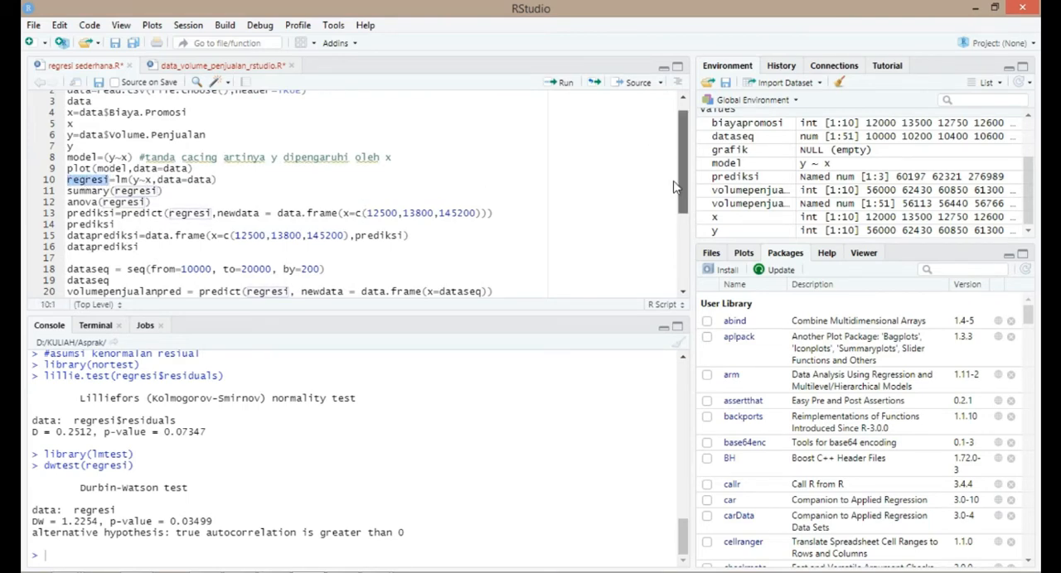
left_click_drag(675, 187, 669, 253)
left_click(147, 282)
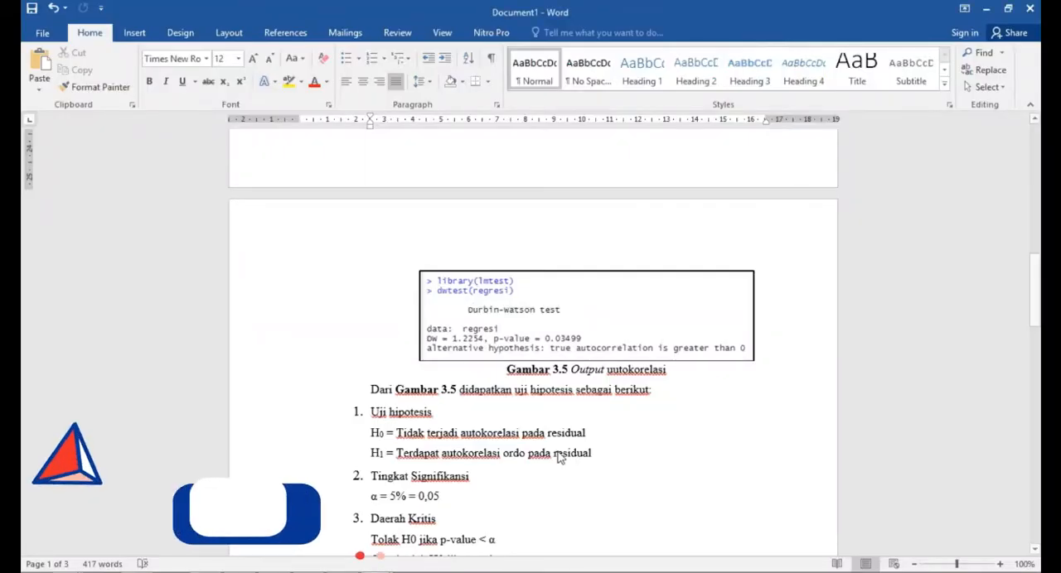
- Review the Durbin-Watson hypothesis test in the Word report, from the output figure through the hypotheses, significance level, critical region and decision
scroll(532, 398, "up", 3)
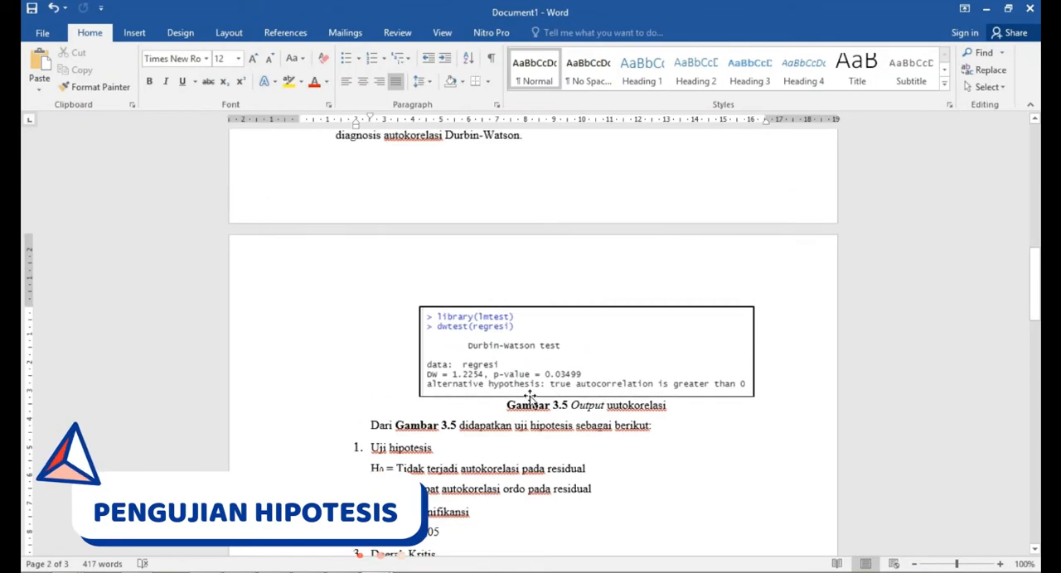
scroll(531, 398, "down", 3)
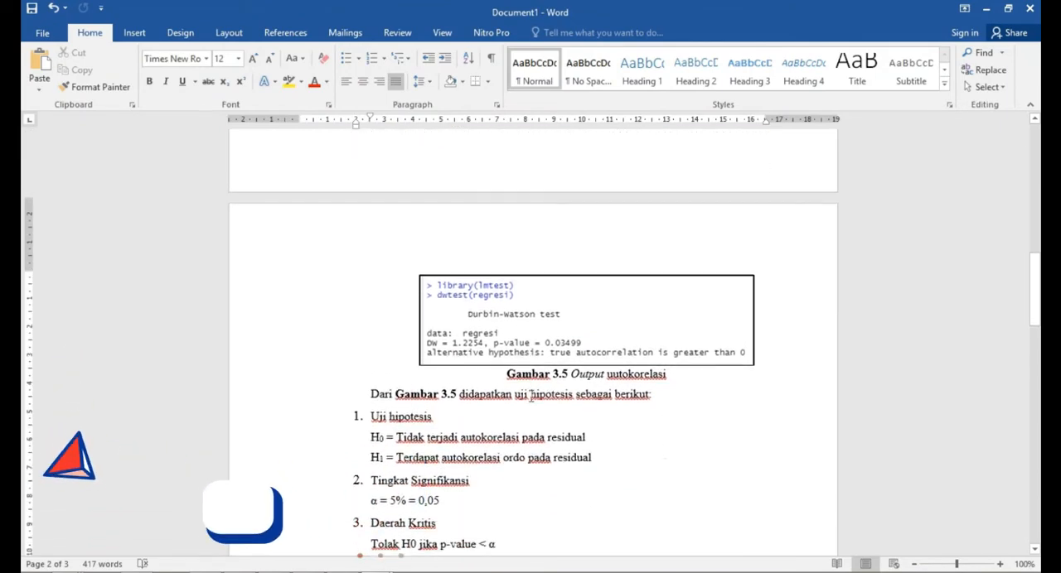
left_click(525, 347)
left_click(533, 410)
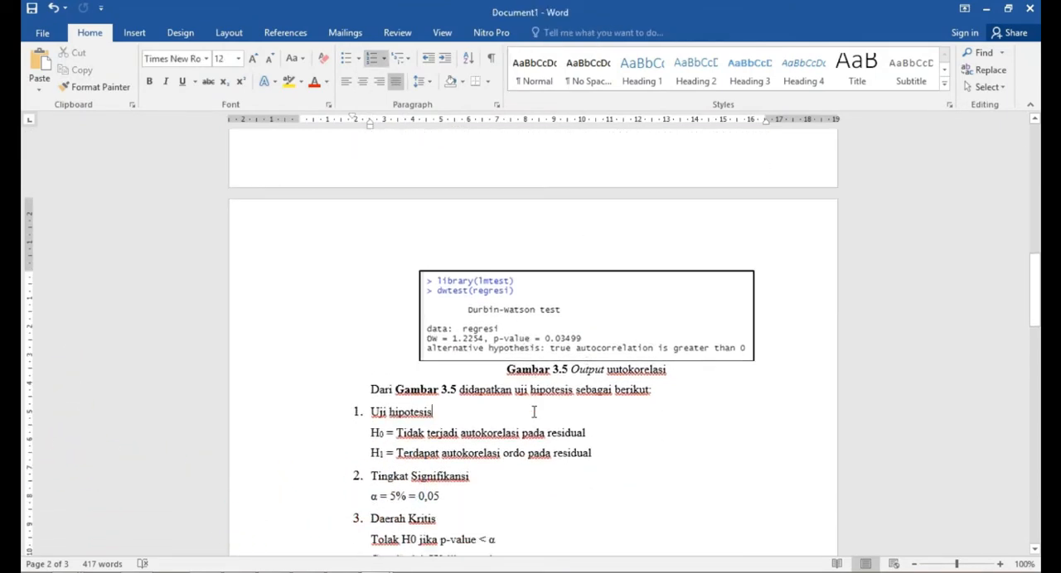
scroll(533, 412, "down", 2)
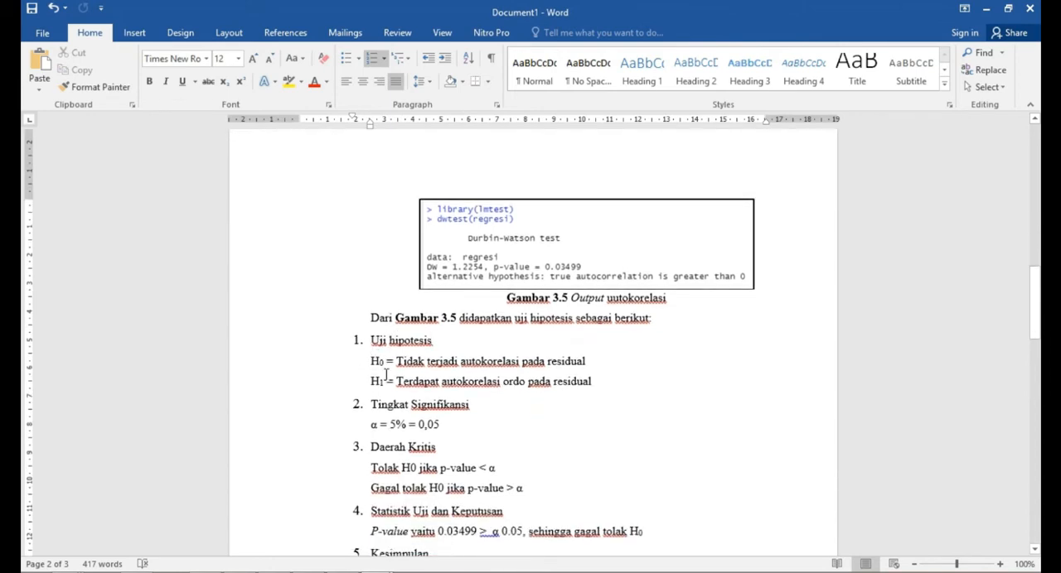
left_click(383, 363)
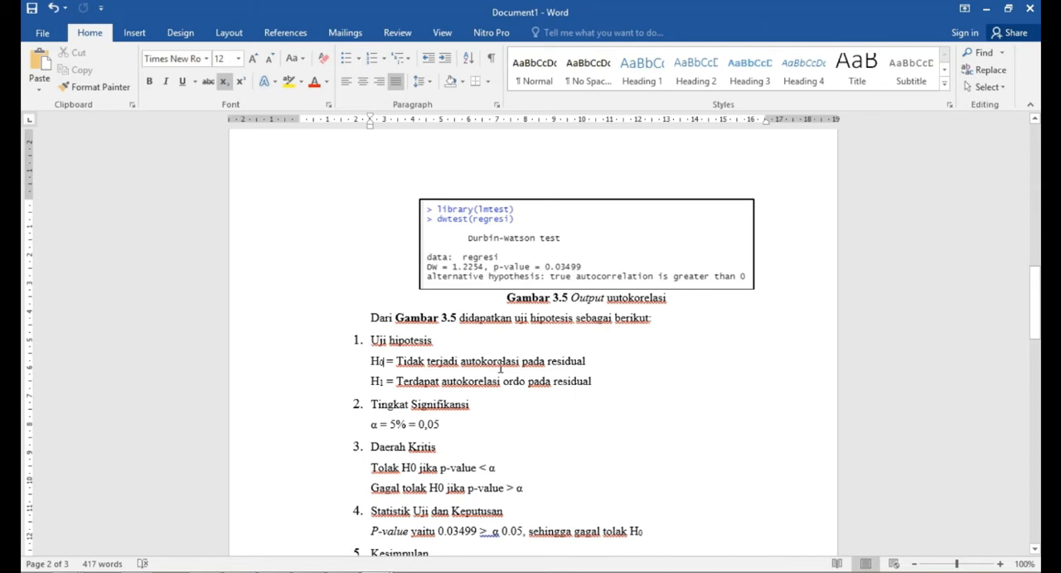
left_click(546, 362)
scroll(403, 391, "down", 2)
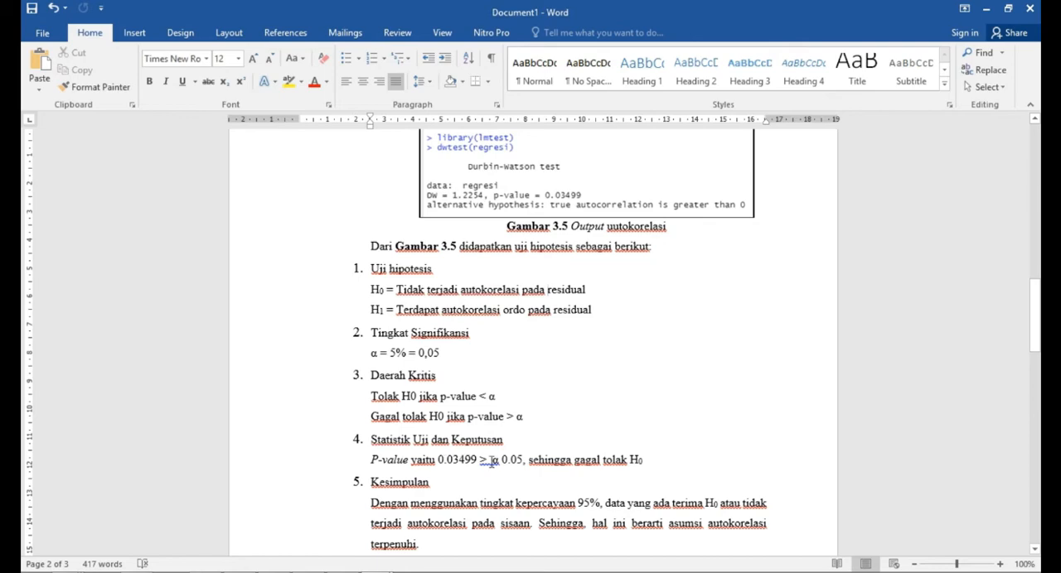
double_click(485, 461)
left_click(658, 458)
- Replace the word "terima" before H0 with "gagal tolak" in the Kesimpulan paragraph of the autocorrelation test
left_click(510, 487)
scroll(510, 487, "down", 1)
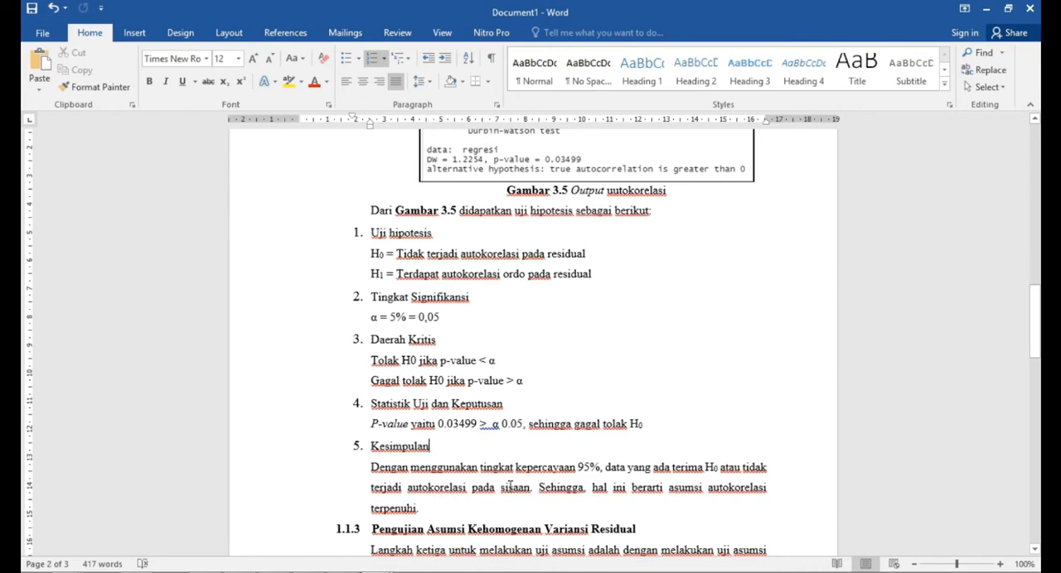
left_click_drag(703, 469, 672, 468)
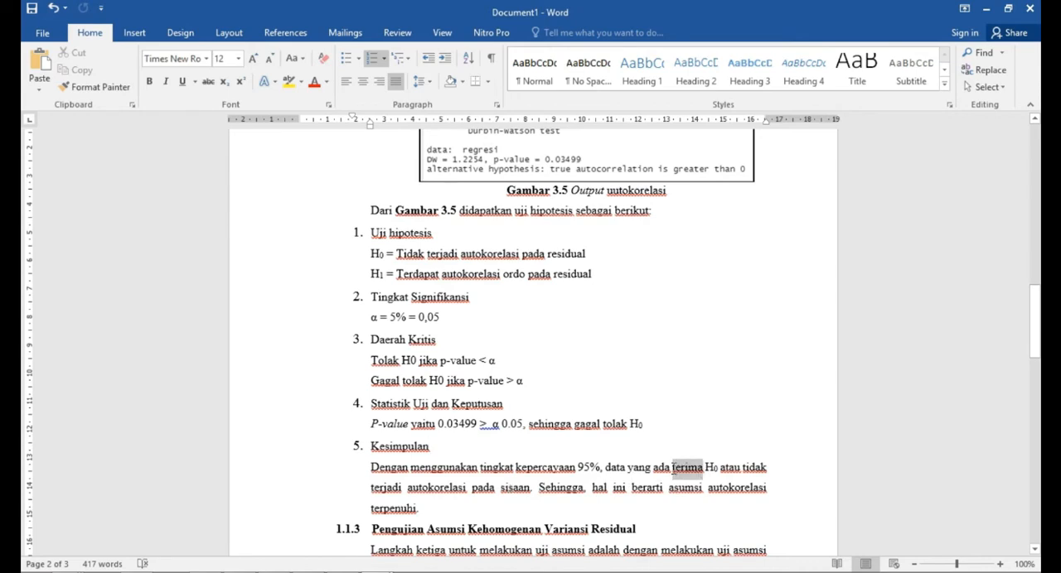
type("gagal ")
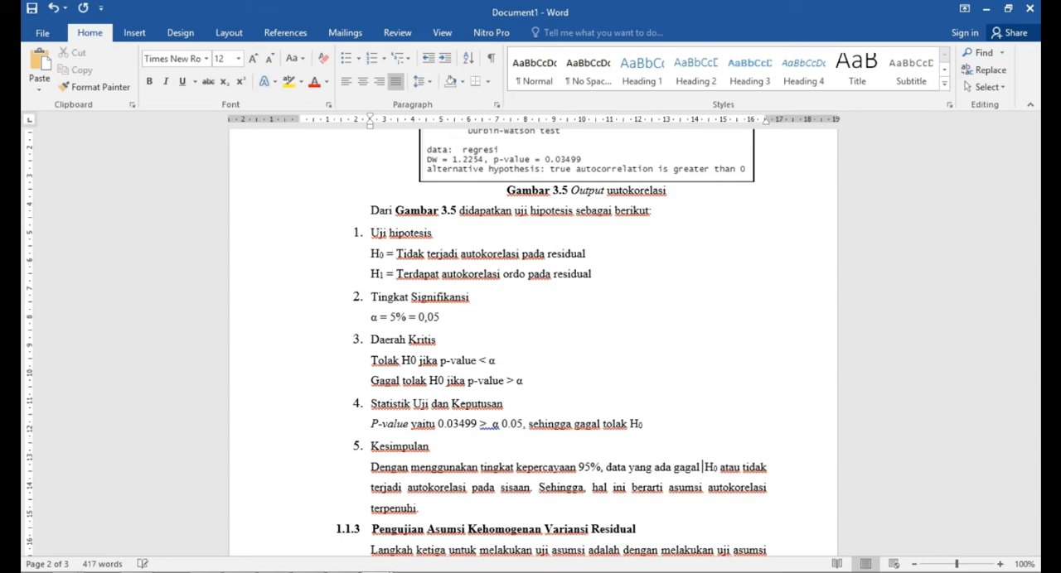
type("tolak")
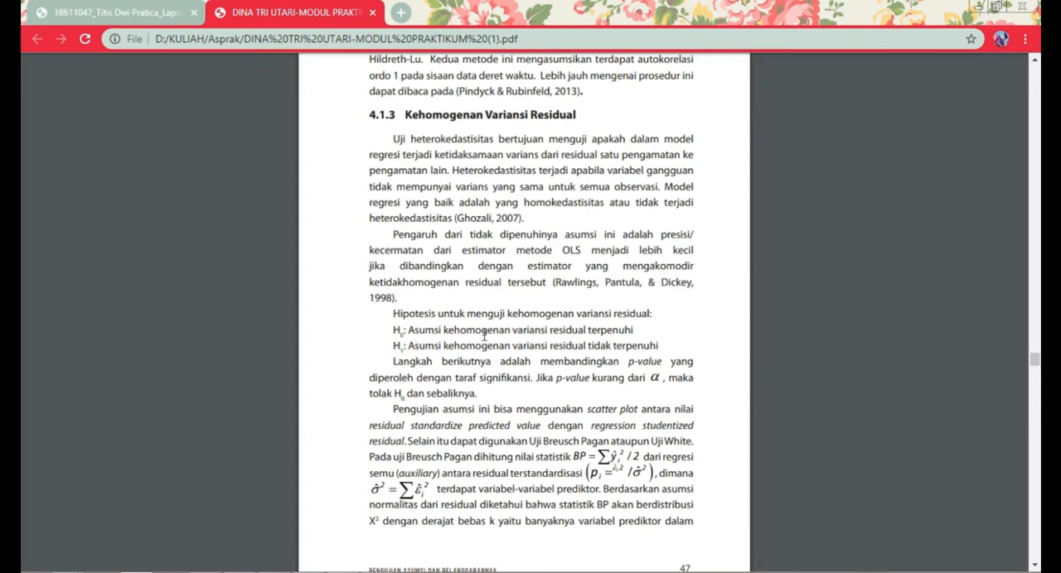
- Switch to RStudio and add the comment #Homoskedastisitas on line 34, leaving a blank line after dwtest(regresi)
mouse_move(426, 570)
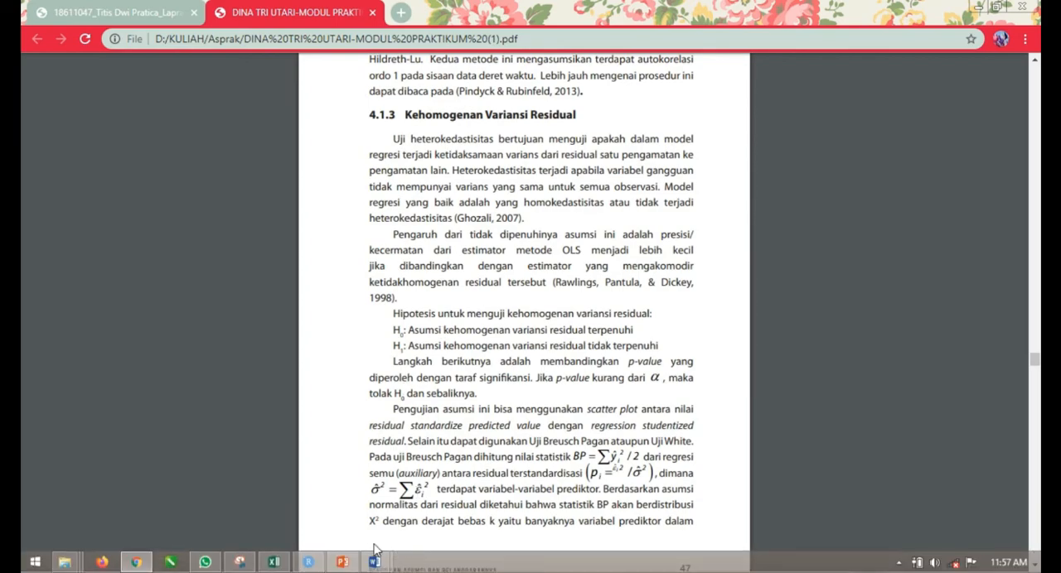
left_click(311, 563)
left_click(188, 289)
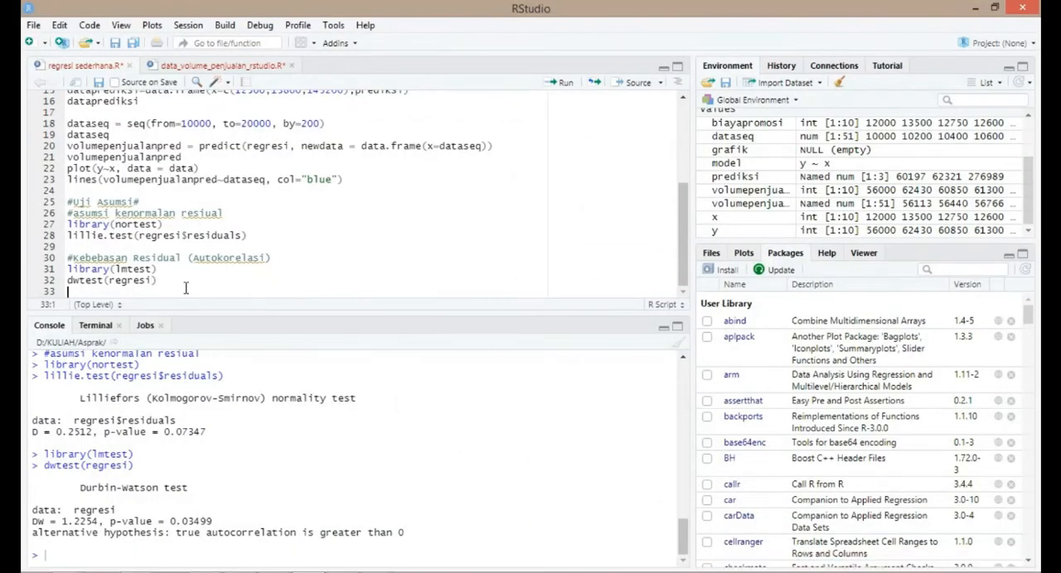
key("Return")
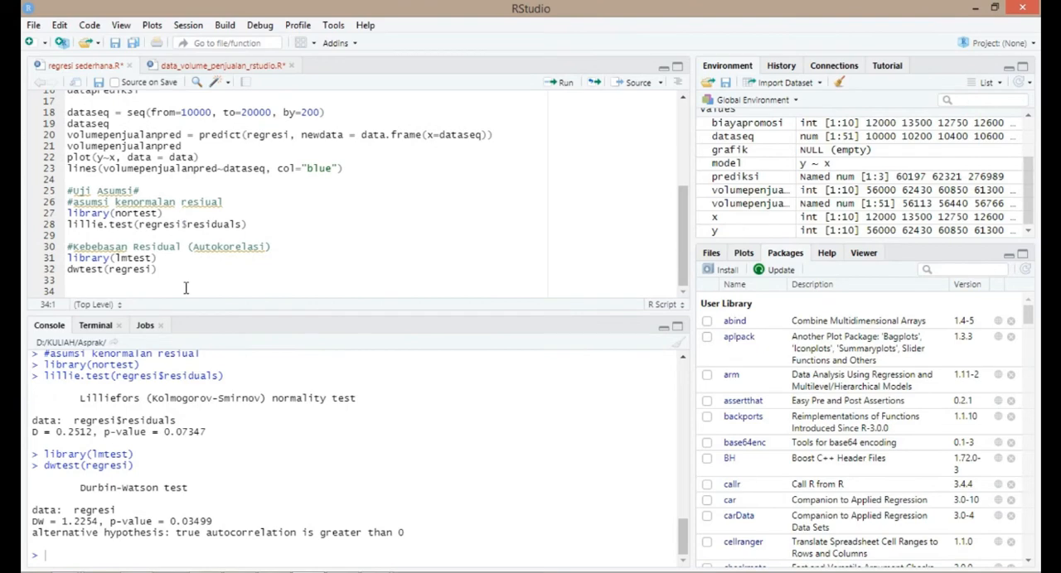
type("#Homoskedastisi")
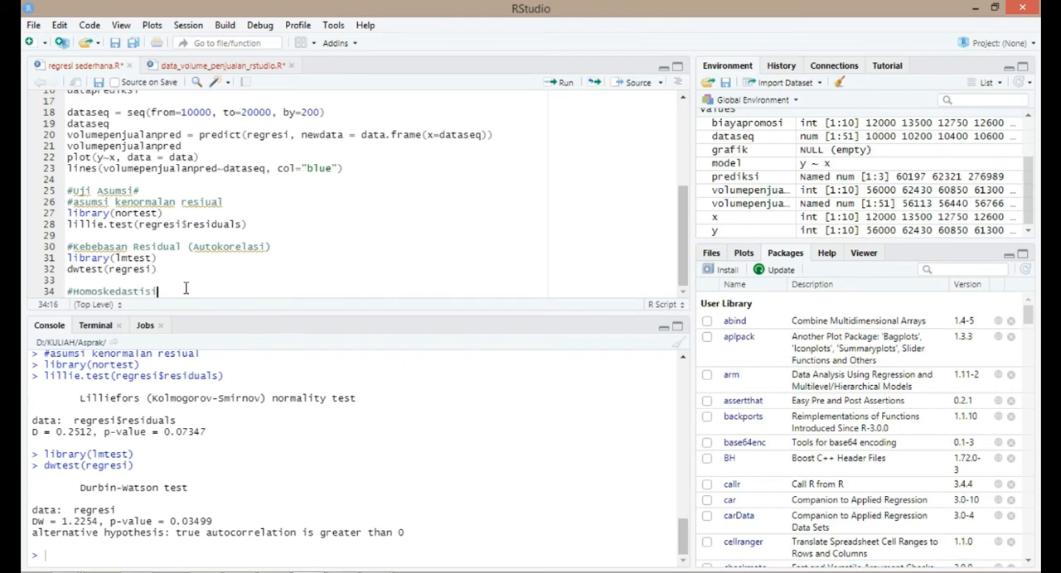
type("tas")
key("Return")
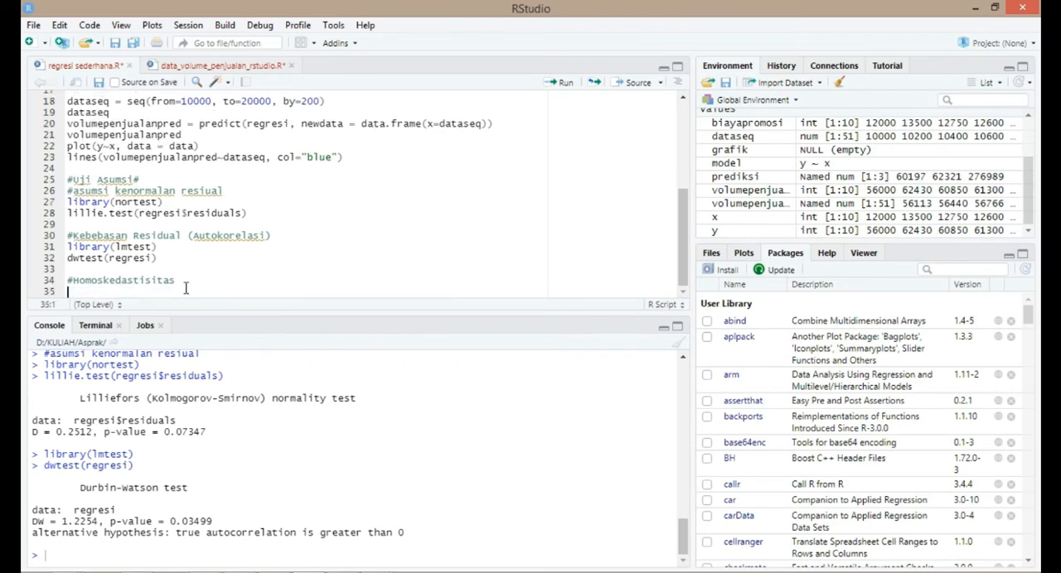
- Add the line library(lmtest) below the #Homoskedastisitas comment
type("library(lmtest")
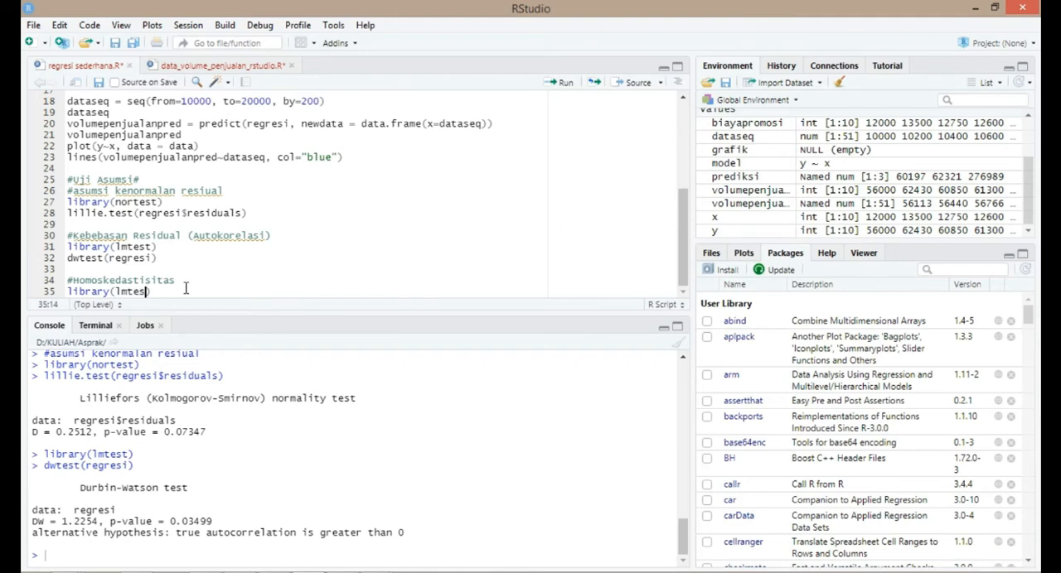
type(")")
key("Return")
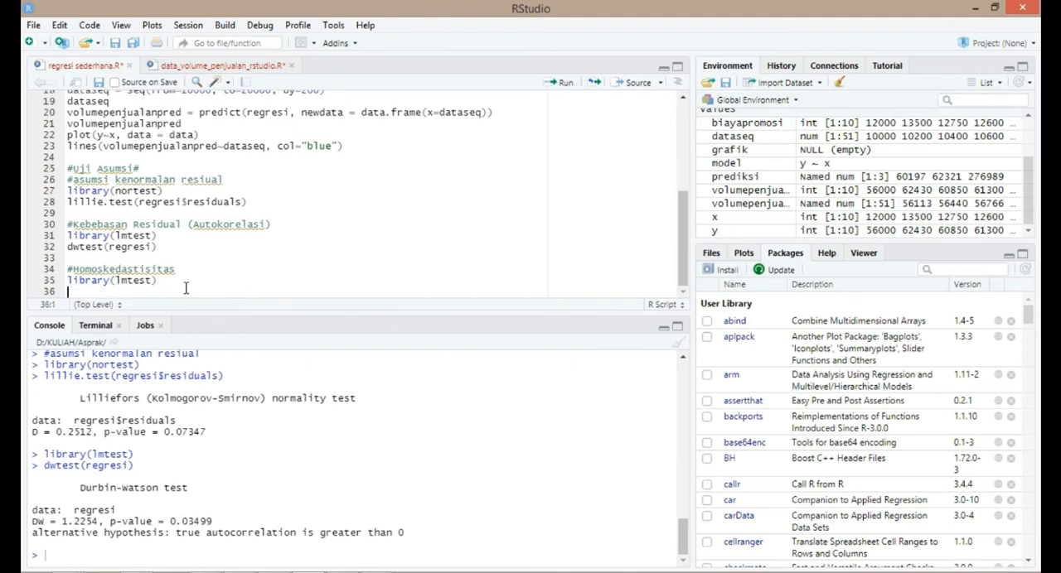
- Write the Breusch-Pagan test call bptest(regresi, studentize=FALSE, data=data) on line 36 of the script
type("bptest(regre")
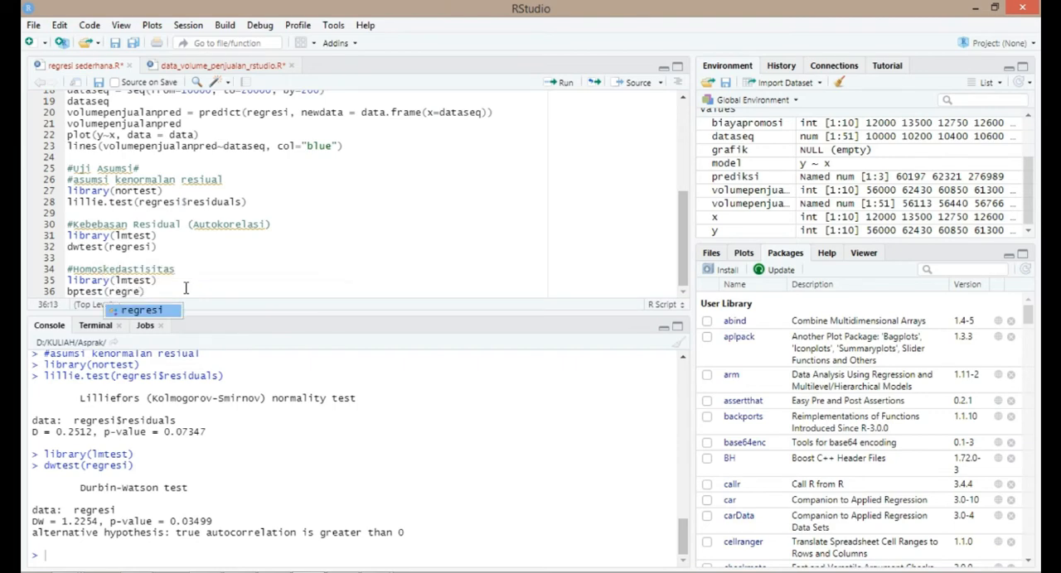
type("si, st")
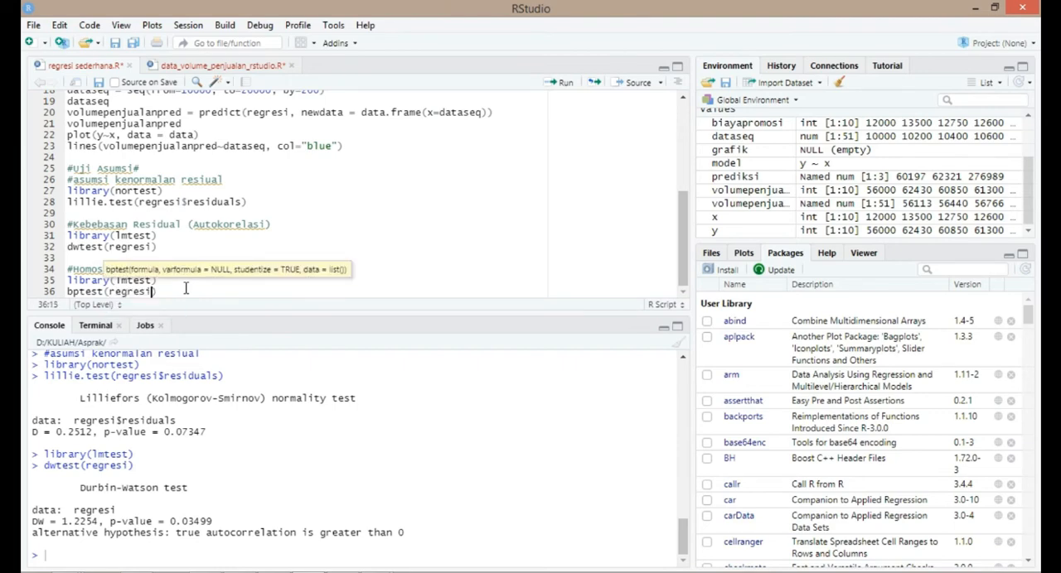
type("udentize")
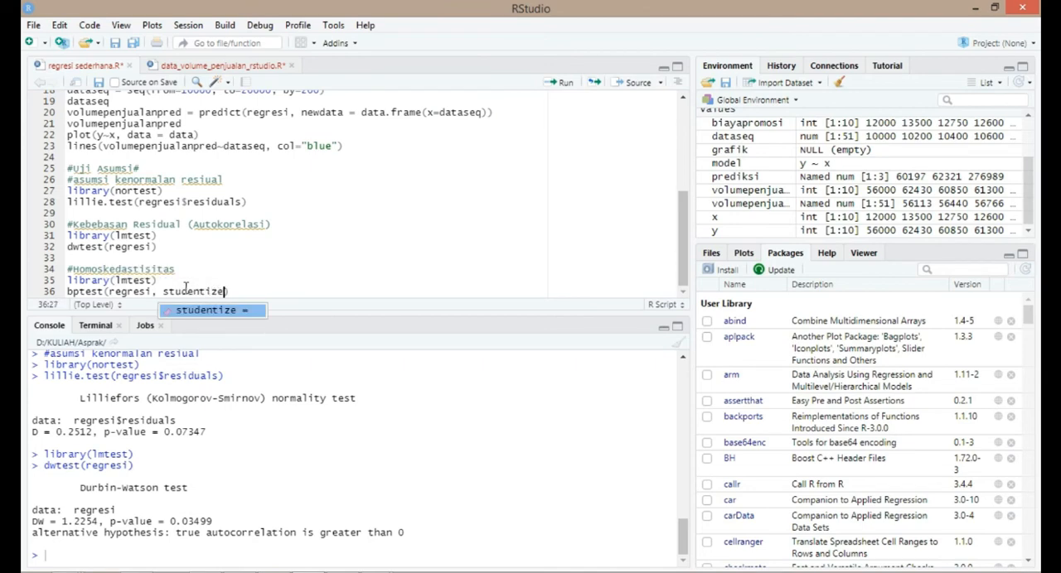
type("=Fa")
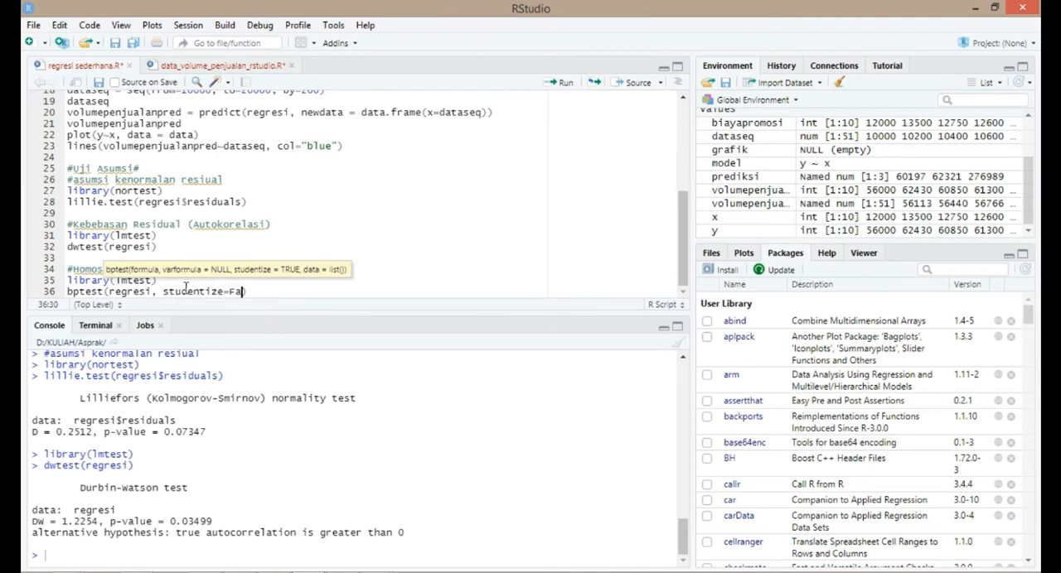
key("BackSpace")
key("BackSpace")
type("FALSE, data=data")
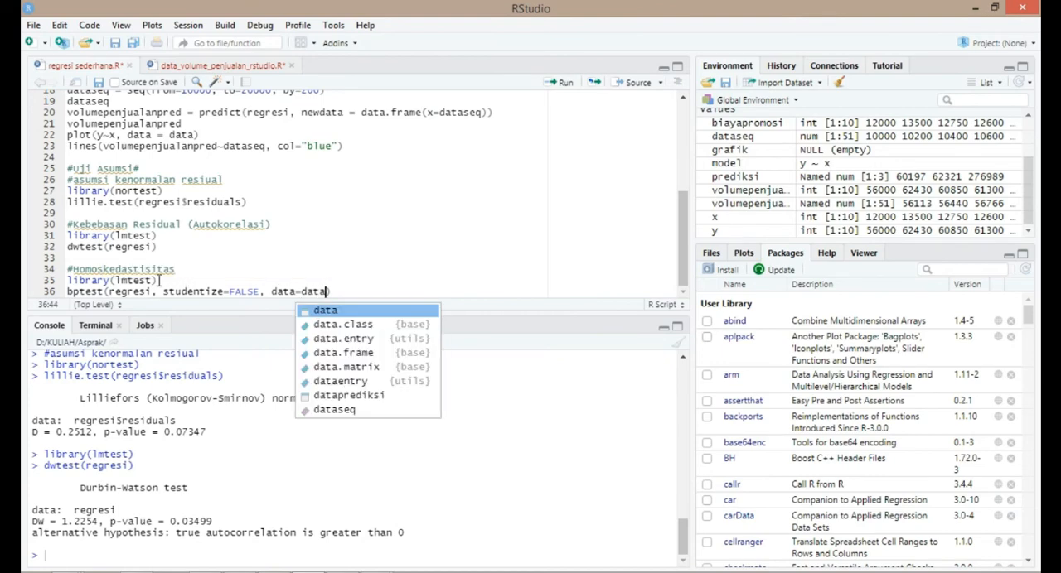
- Run the #Homoskedastisitas comment and its library(lmtest) line to load the lmtest package
left_click(203, 281)
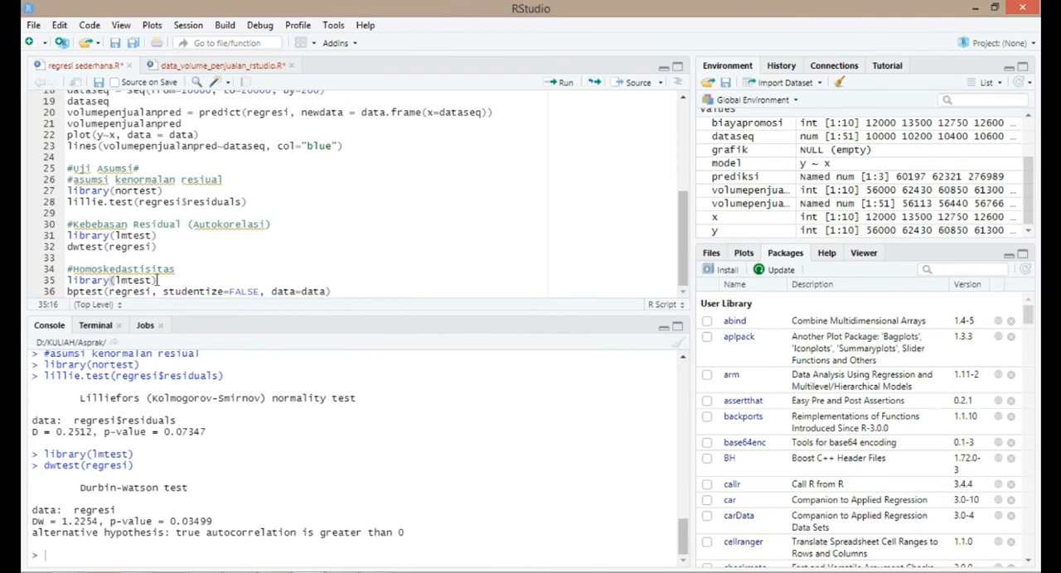
left_click(153, 281)
left_click_drag(74, 281, 157, 281)
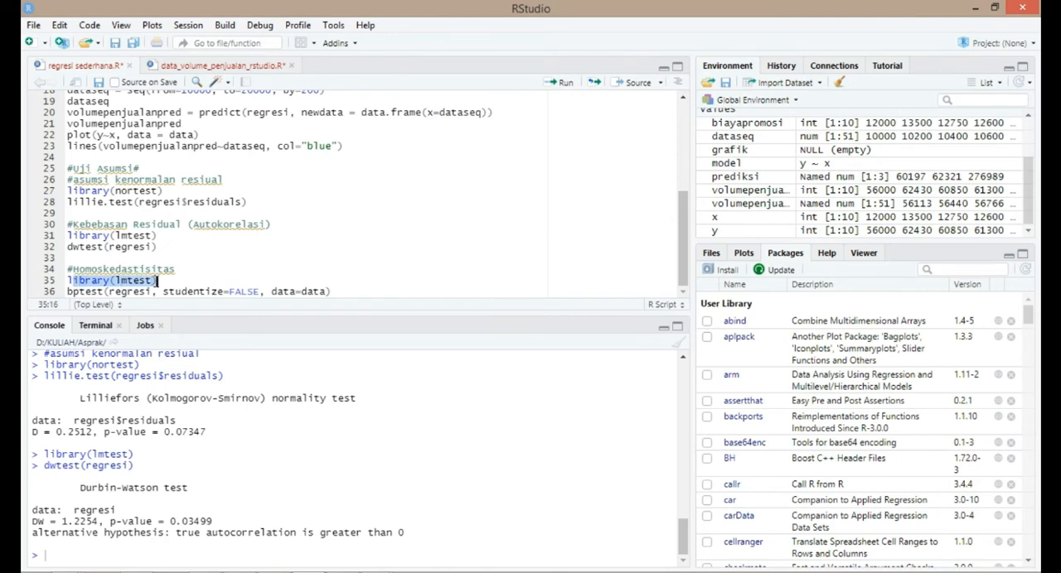
left_click(157, 281)
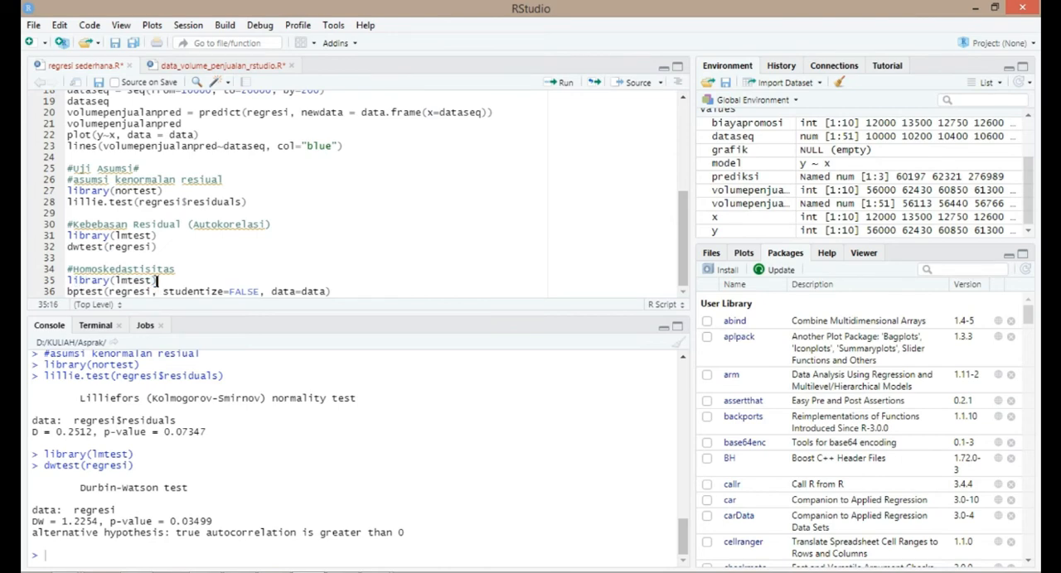
key("ctrl+Return")
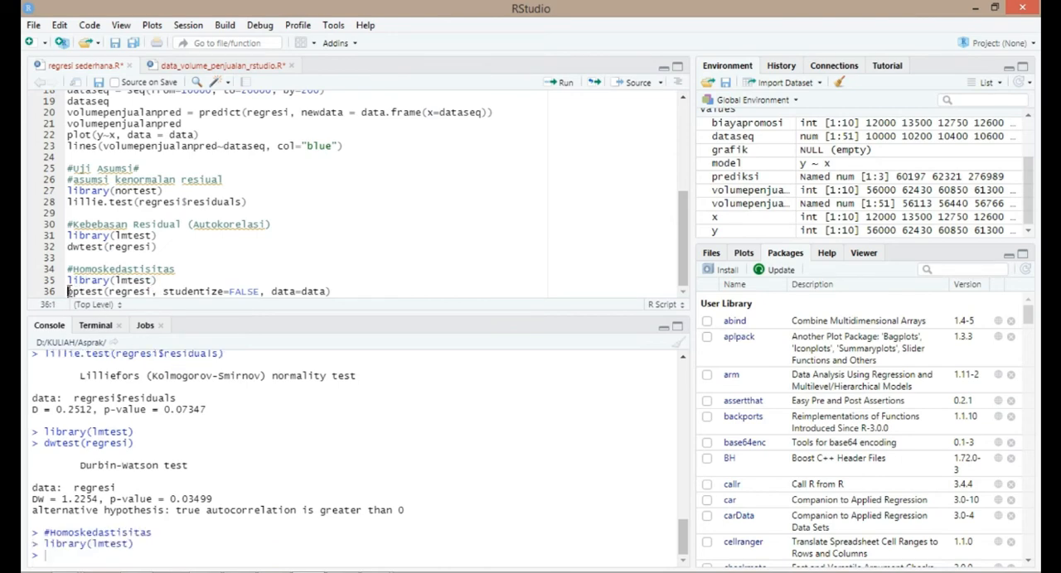
- Examine the bptest call and trace its regresi argument back to the lm model definition on line 10
left_click(102, 291)
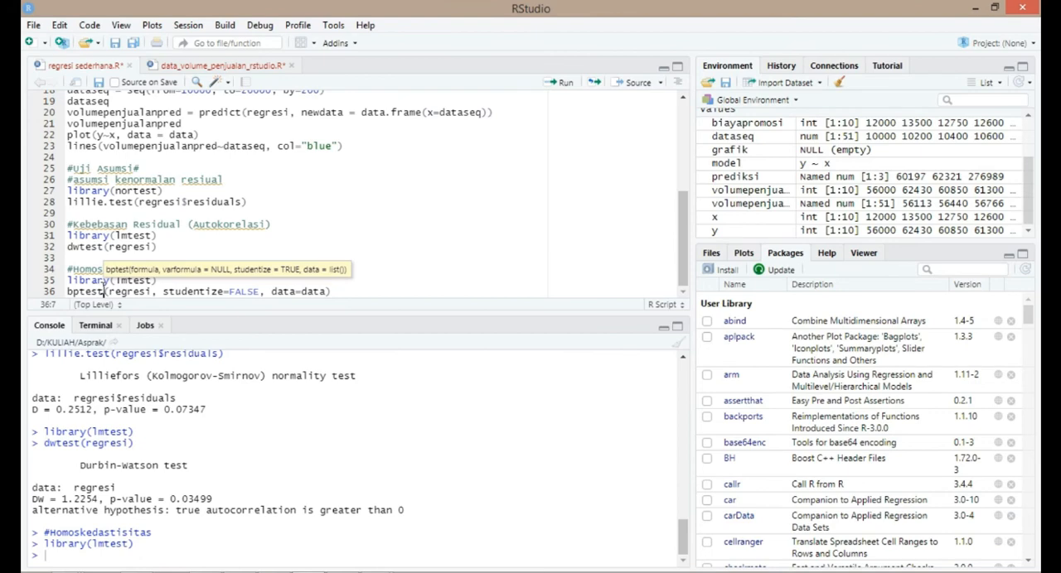
left_click(111, 292)
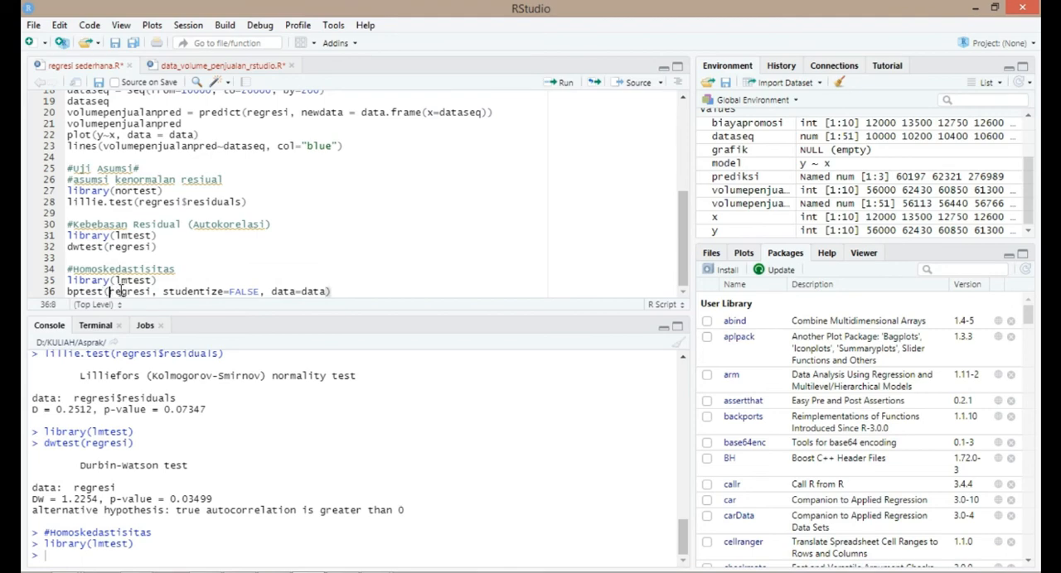
left_click_drag(118, 290, 154, 292)
scroll(151, 290, "up", 5)
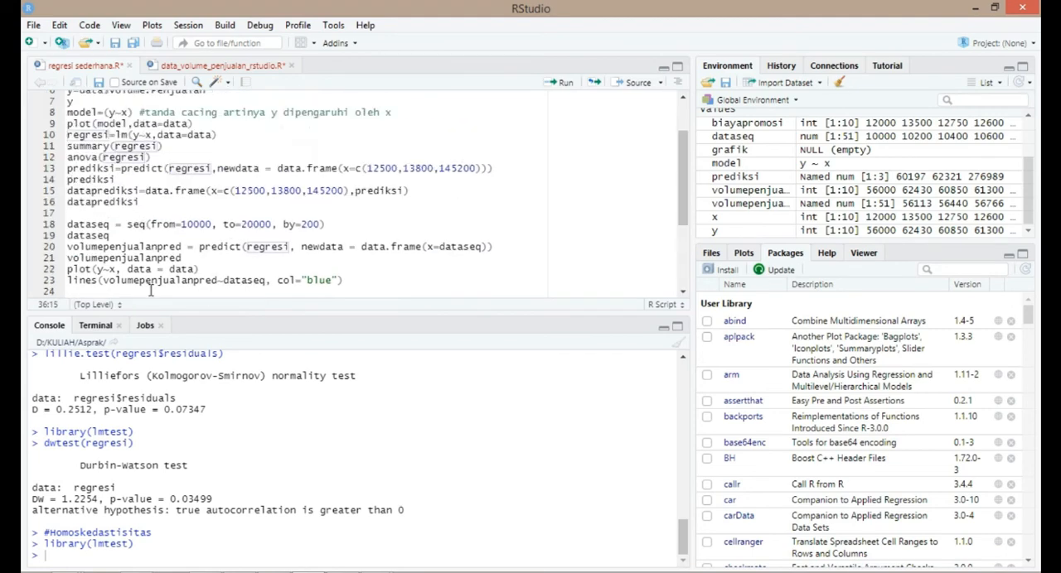
scroll(151, 290, "up", 2)
left_click(72, 180)
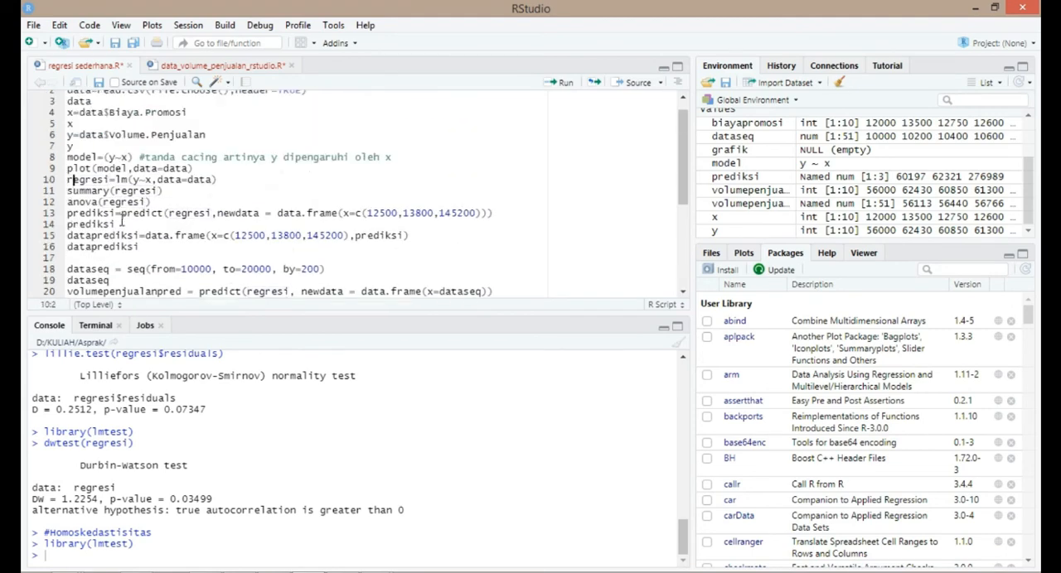
scroll(122, 223, "down", 6)
left_click(196, 282)
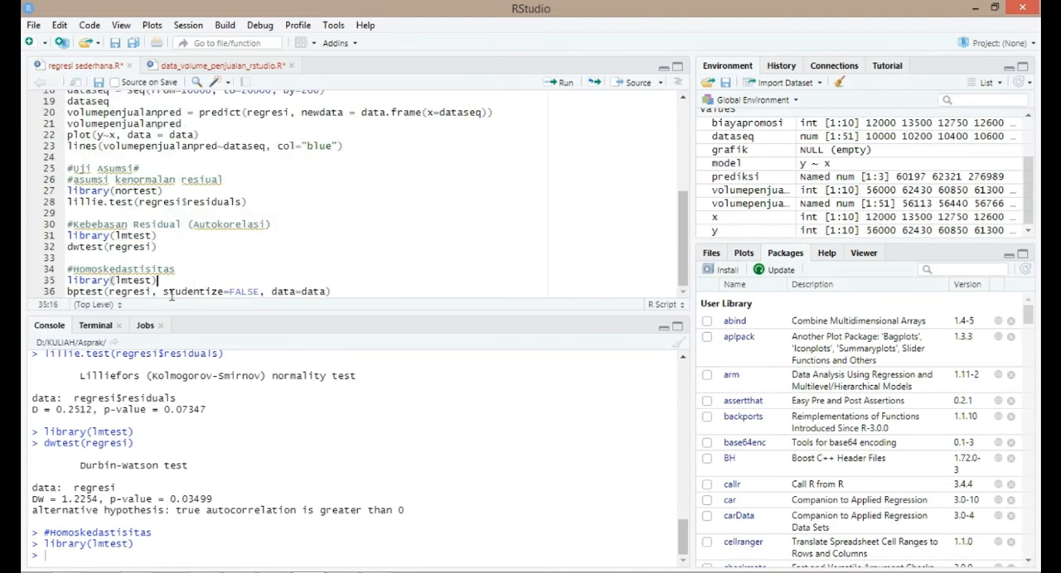
- Examine the studentize and data arguments of bptest and trace data back to the read.csv import on line 2
left_click(224, 291)
left_click(284, 291)
left_click(312, 291)
scroll(312, 291, "up", 3)
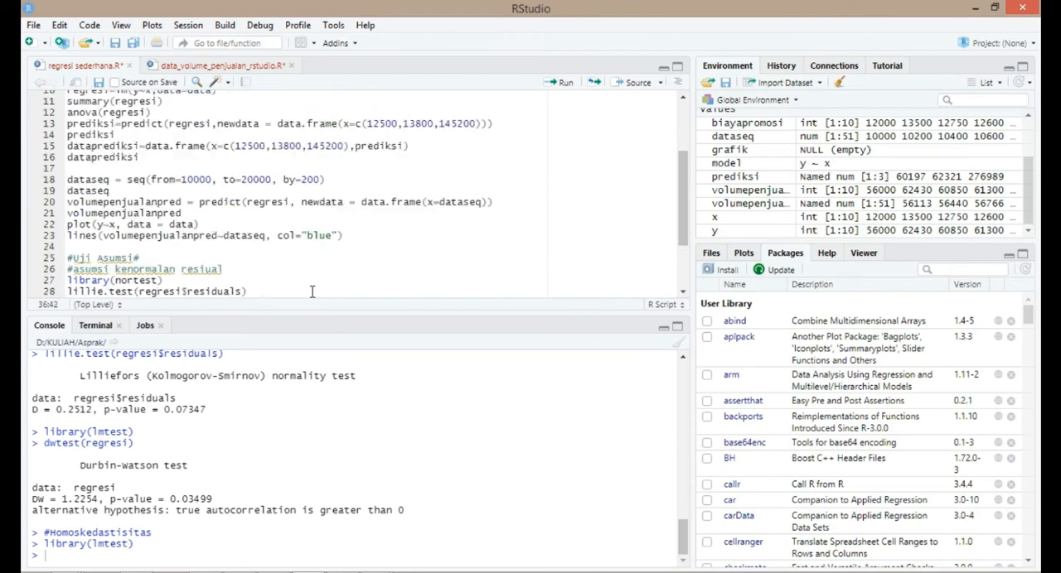
scroll(312, 291, "up", 3)
left_click(91, 106)
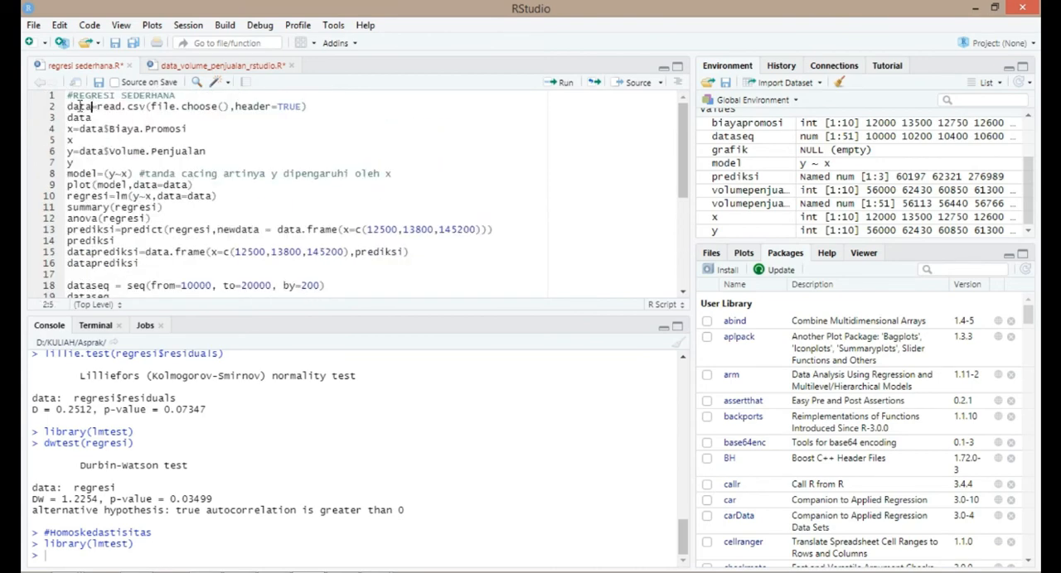
- Complete and run the Breusch-Pagan test call bptest(regresi, studentize=FALSE, data=data) on line 36 of the script
left_click(68, 106, "shift")
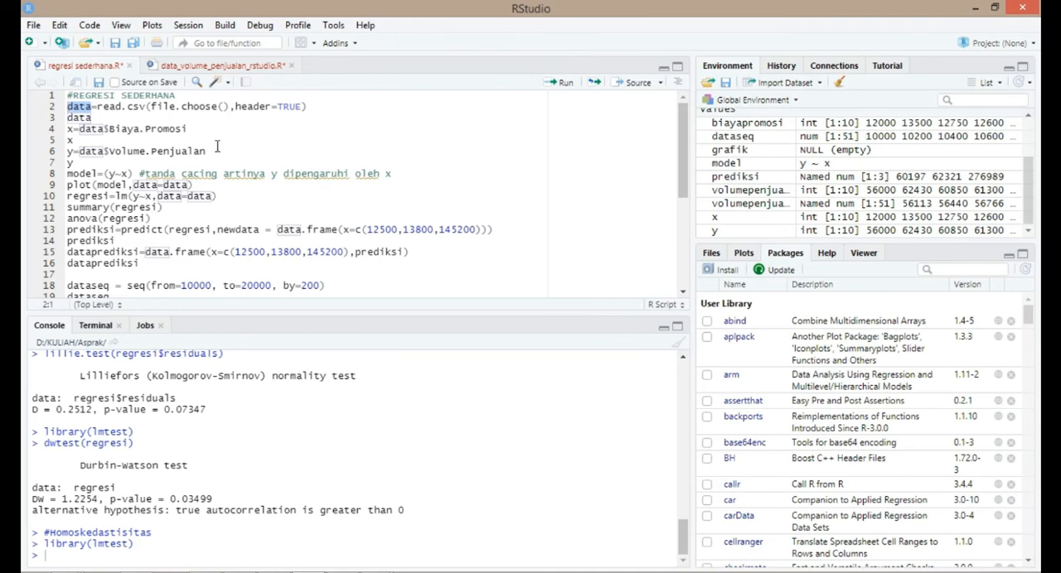
scroll(212, 140, "down", 5)
left_click(329, 292)
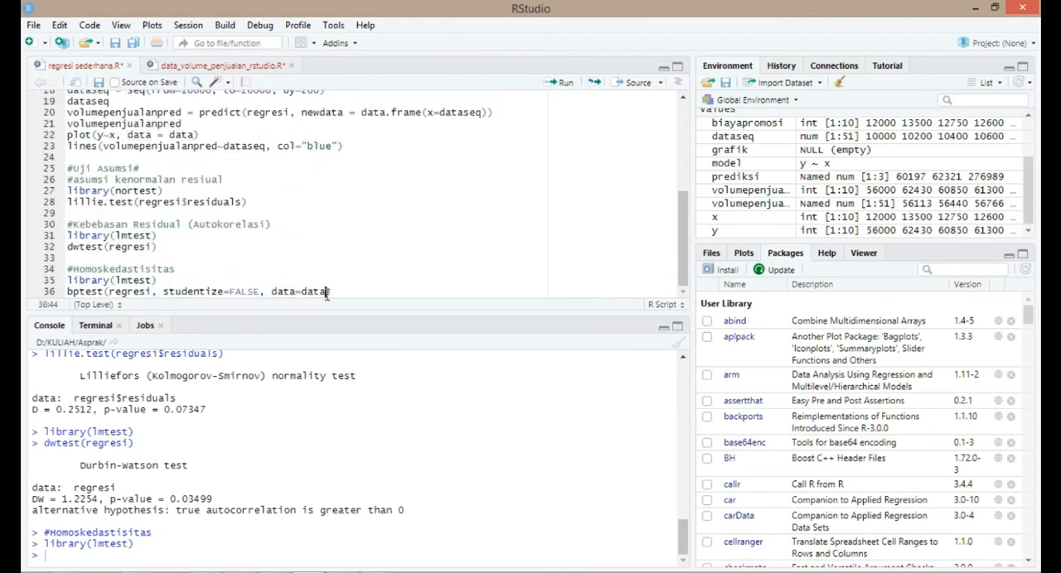
type(")")
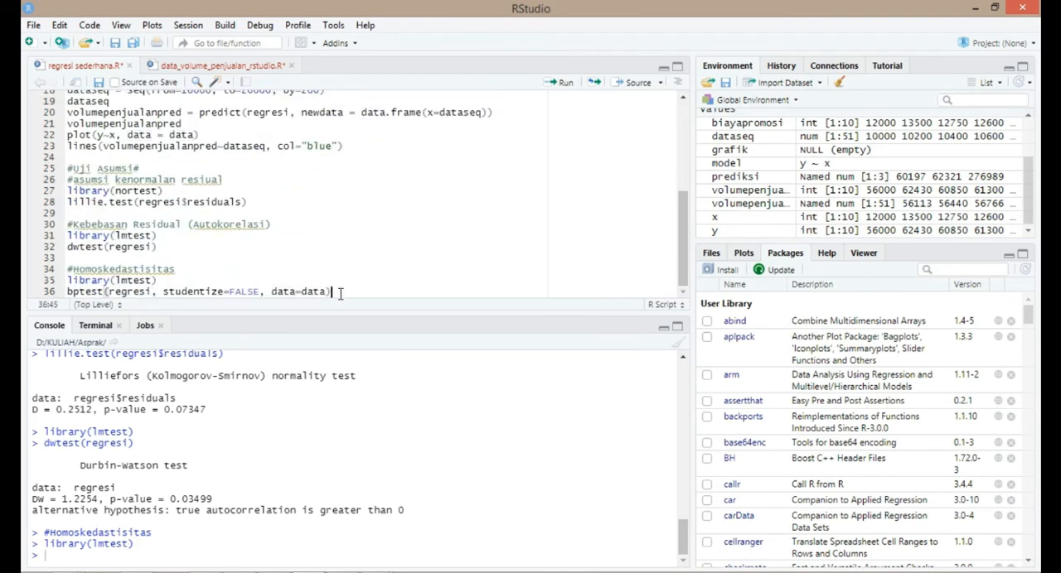
key("ctrl+Return")
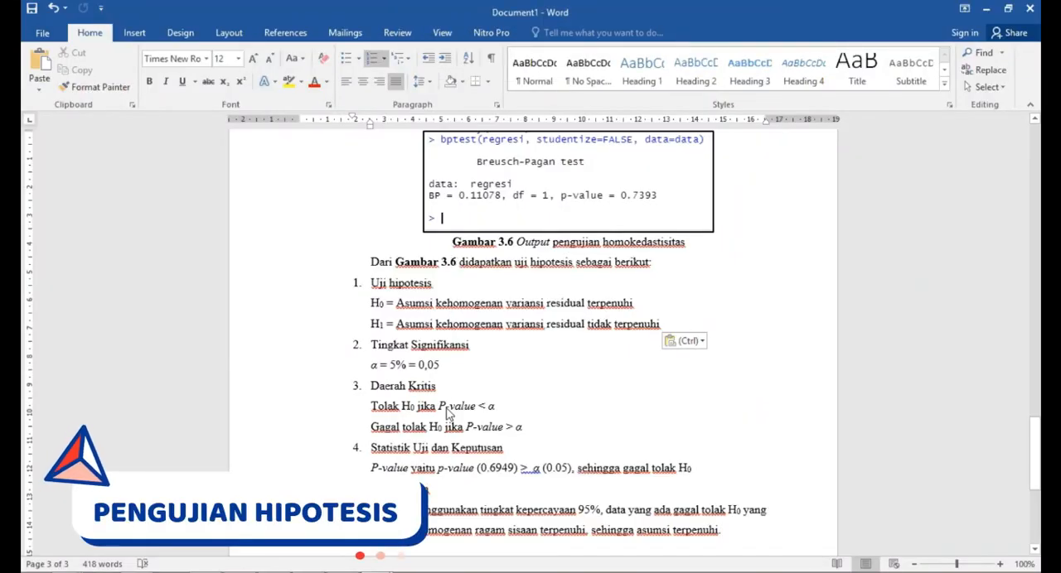
- Switch to the Word report and review the Breusch-Pagan output figure, hypotheses, significance level and critical region under Gambar 3.6
left_click(476, 310)
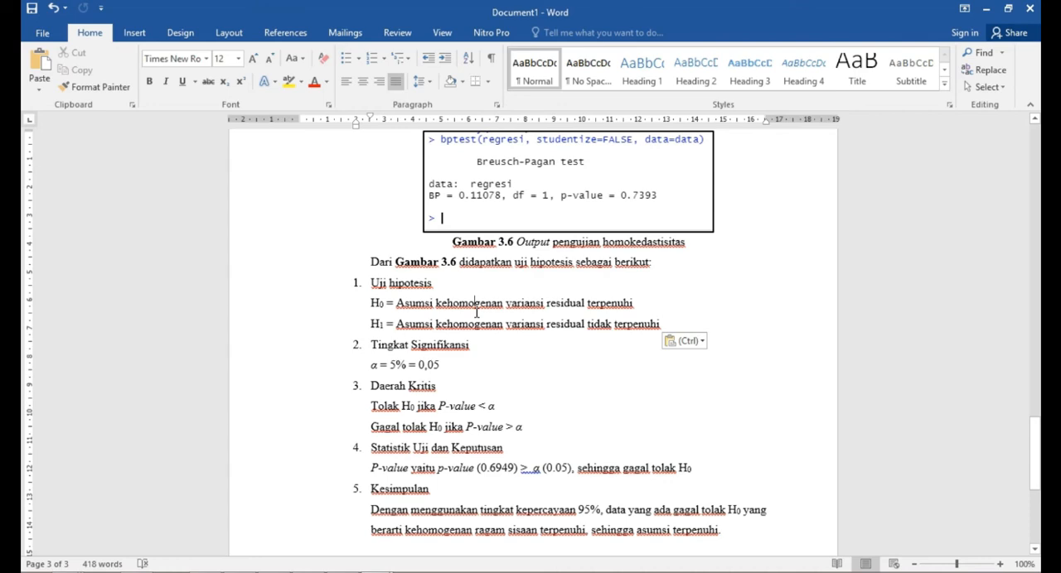
scroll(477, 312, "up", 1)
left_click(499, 220)
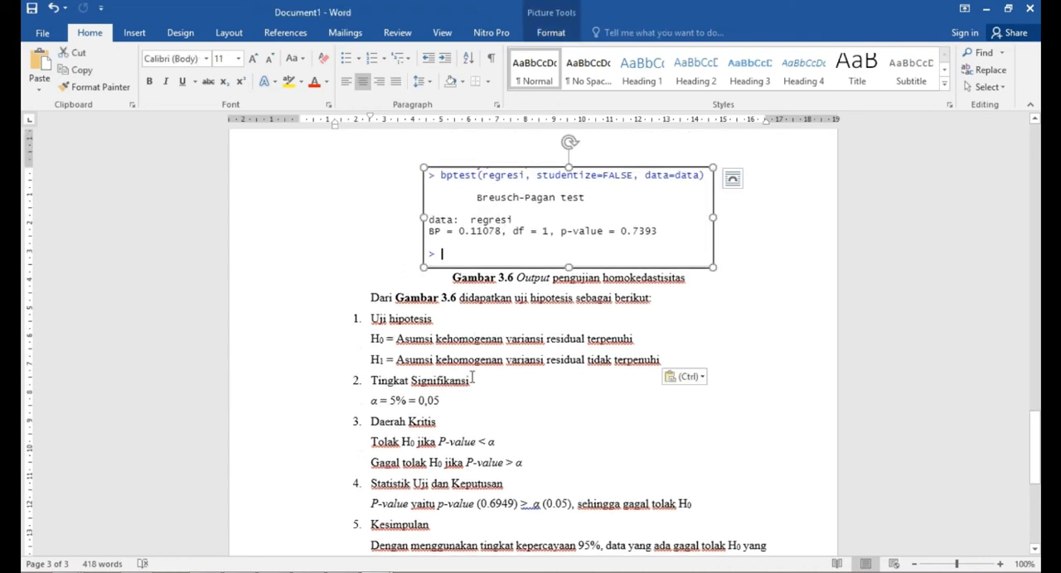
scroll(472, 377, "down", 1)
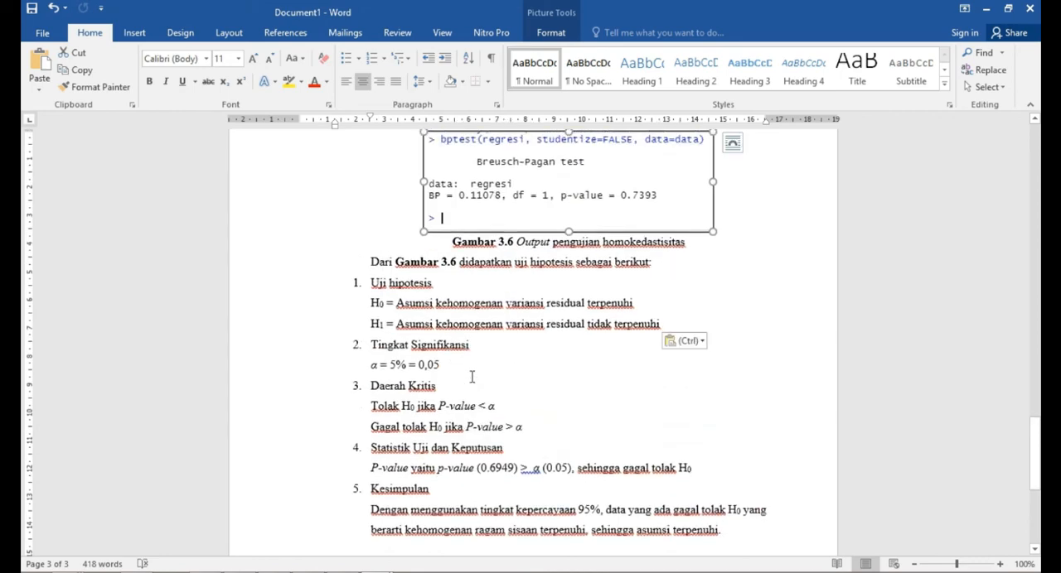
left_click(407, 284)
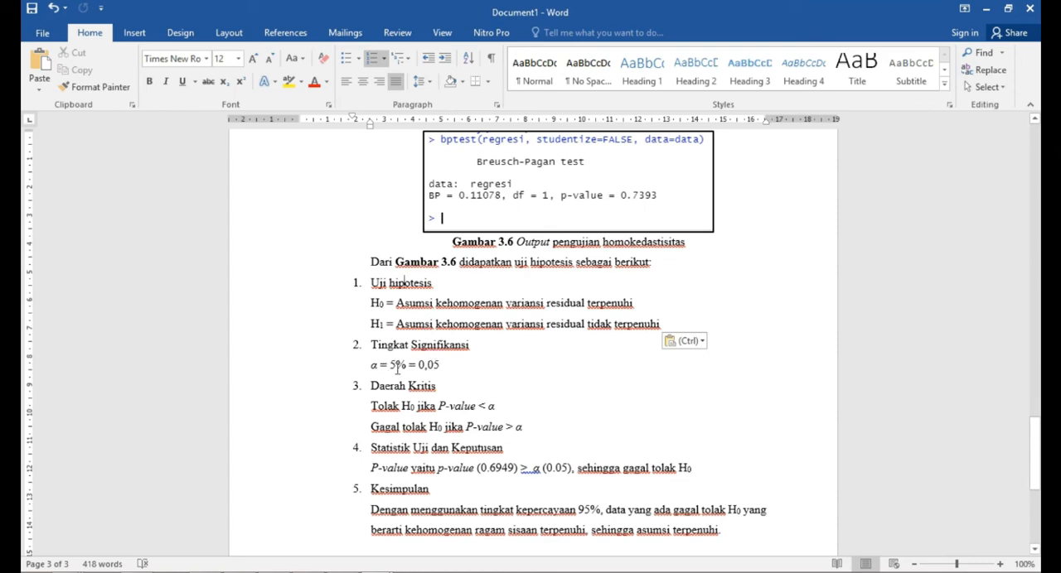
left_click(400, 406)
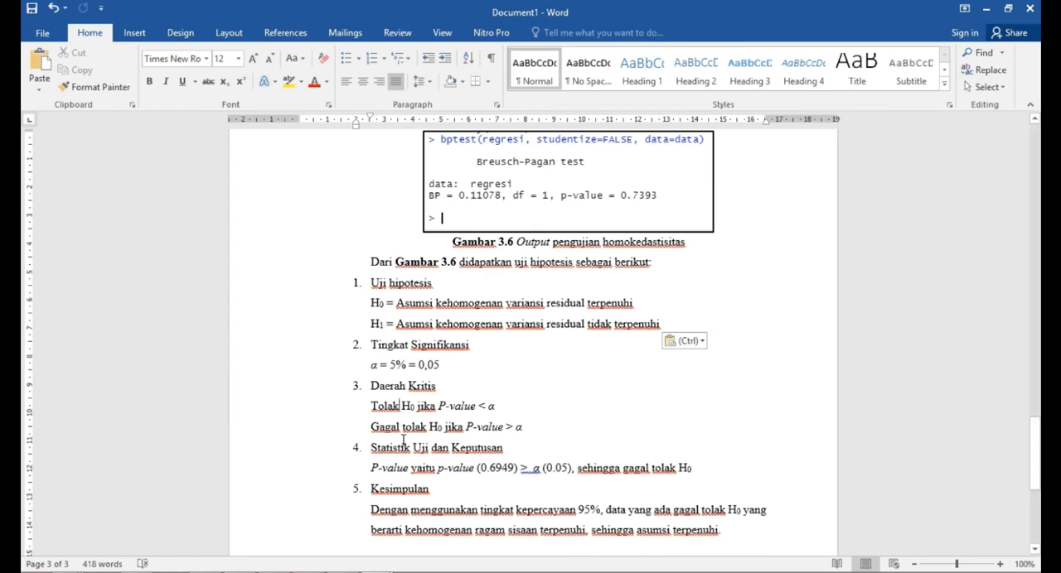
- Replace the p-value in the Statistik Uji dan Keputusan line with 0.7393
scroll(402, 440, "down", 1)
left_click_drag(516, 432, 483, 432)
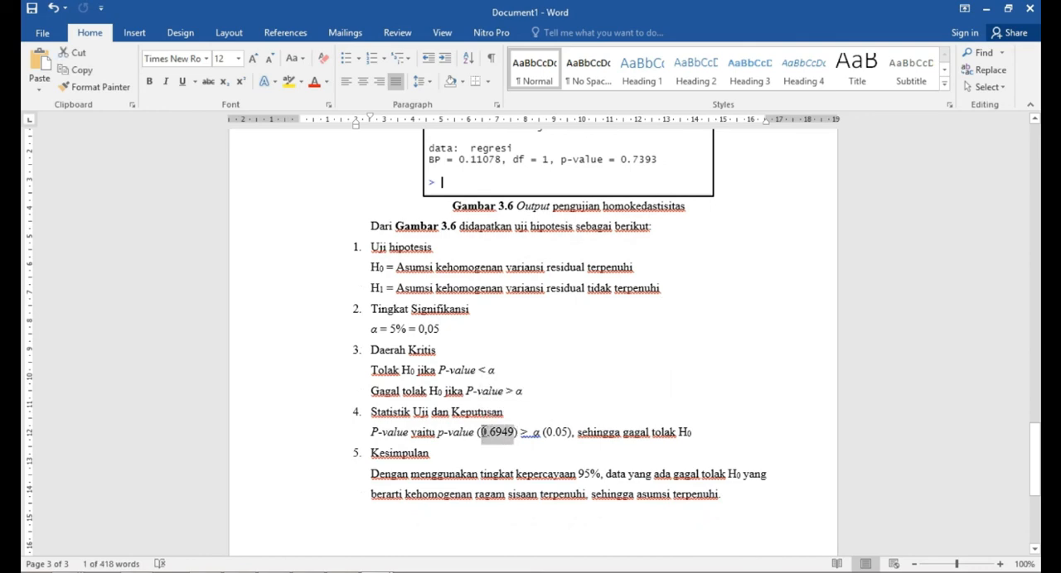
key("Delete")
type("0.73")
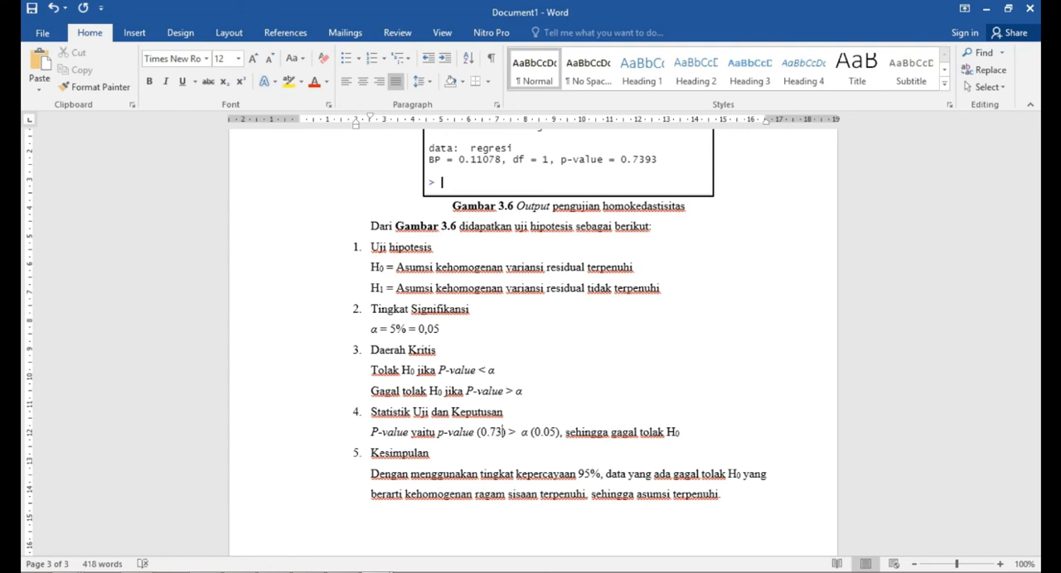
type("93")
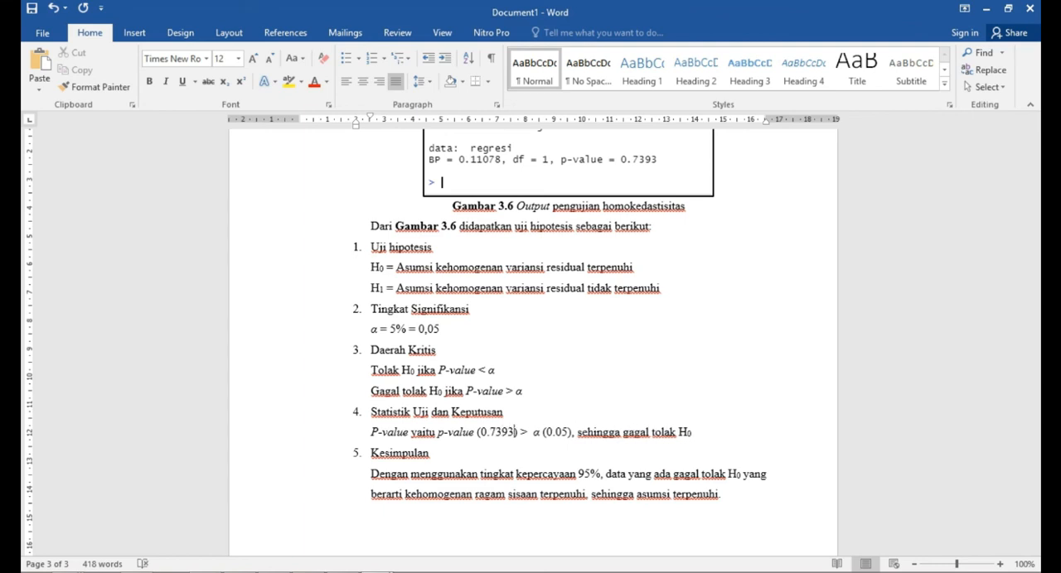
- Reword the Kesimpulan paragraph to read "berarti asumsi kehomogenan variansi residual terpenuhi" and review the homoscedasticity write-up
left_click(536, 435)
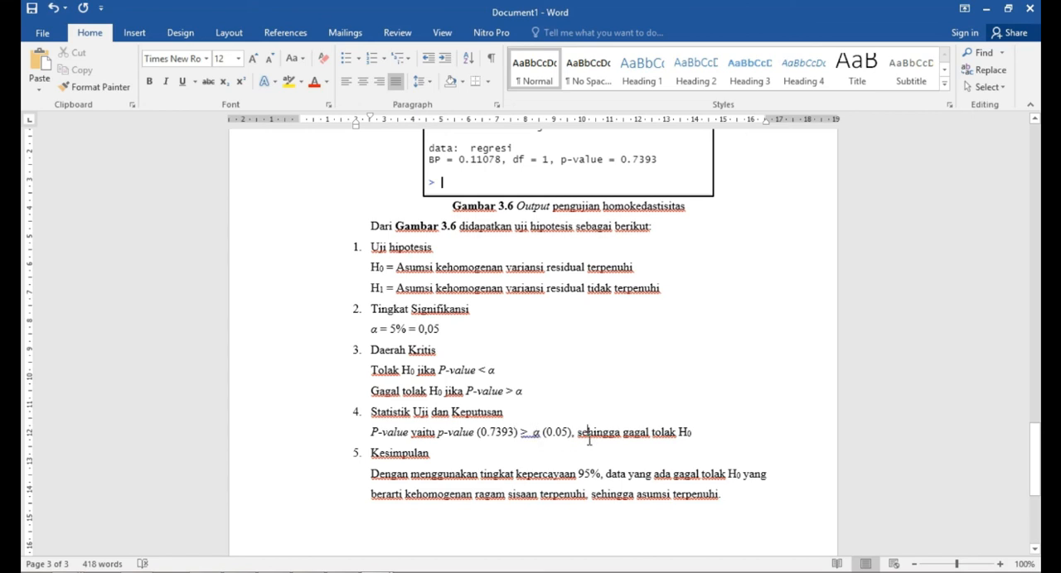
left_click(700, 432)
left_click(449, 473)
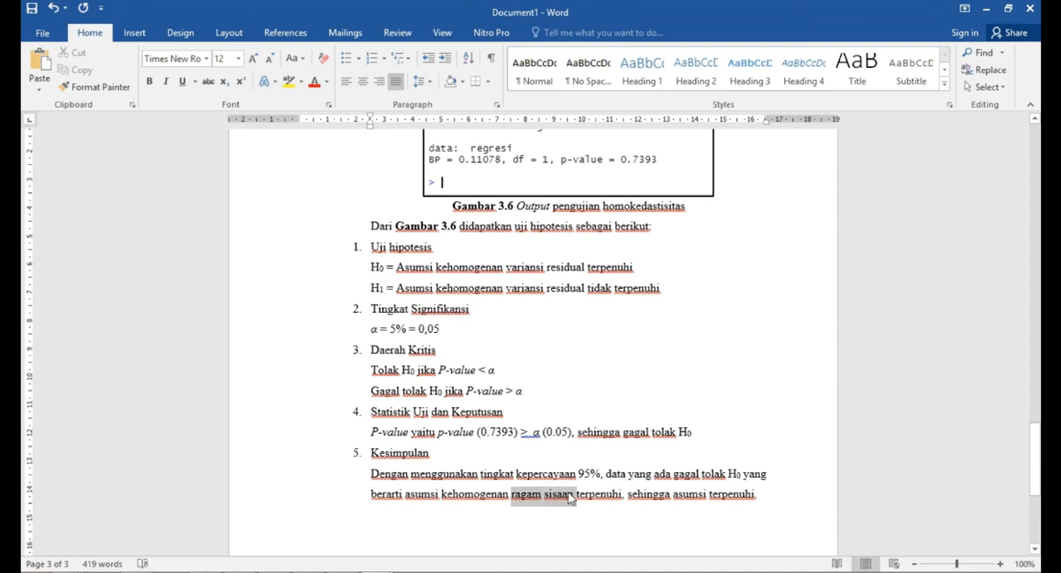
type("variansi residual")
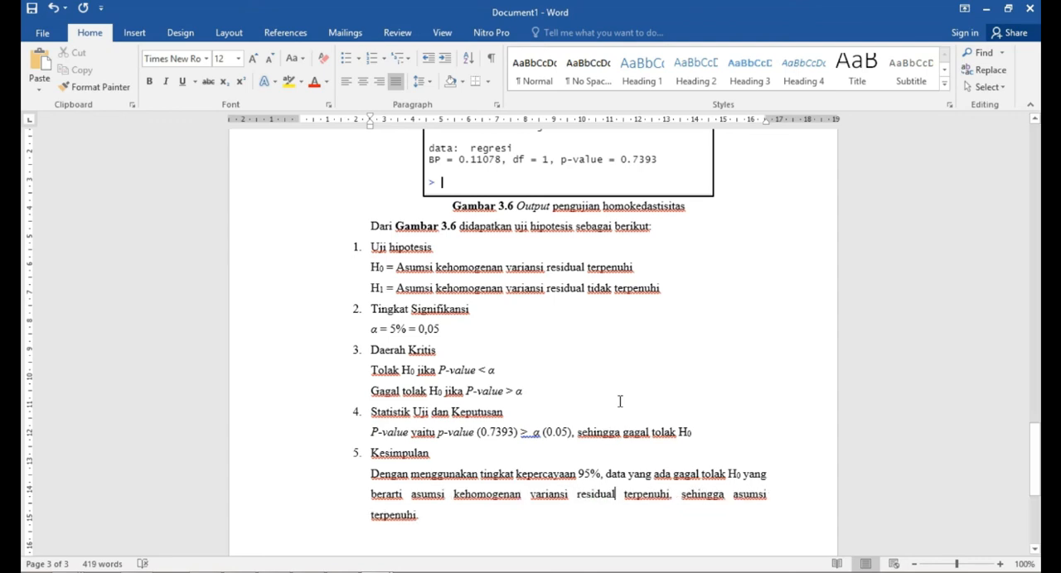
scroll(622, 415, "up", 5)
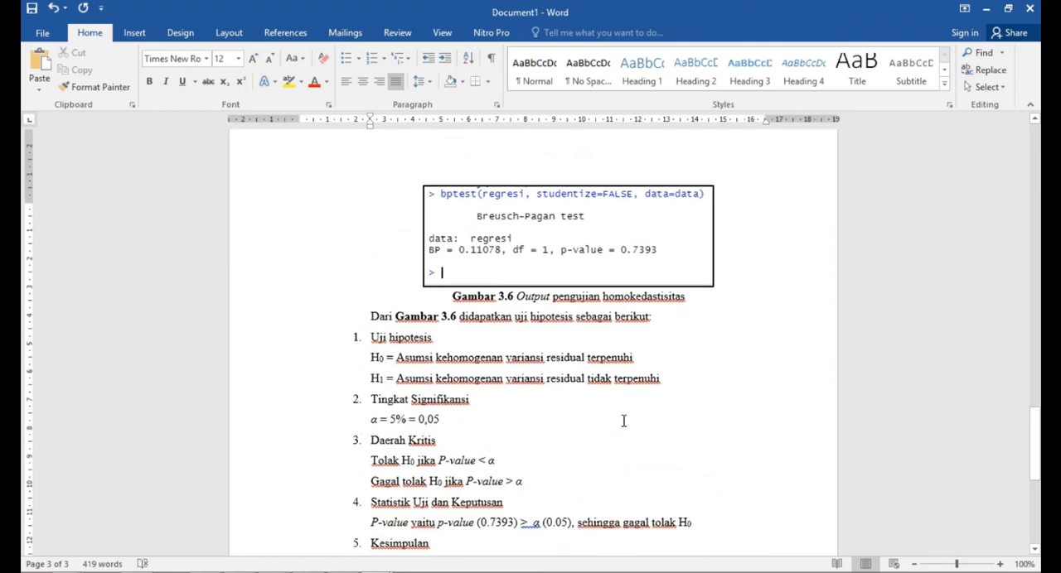
mouse_move(1029, 437)
left_mouse_down()
mouse_move(1018, 182)
mouse_move(1035, 294)
mouse_move(1035, 449)
left_mouse_up()
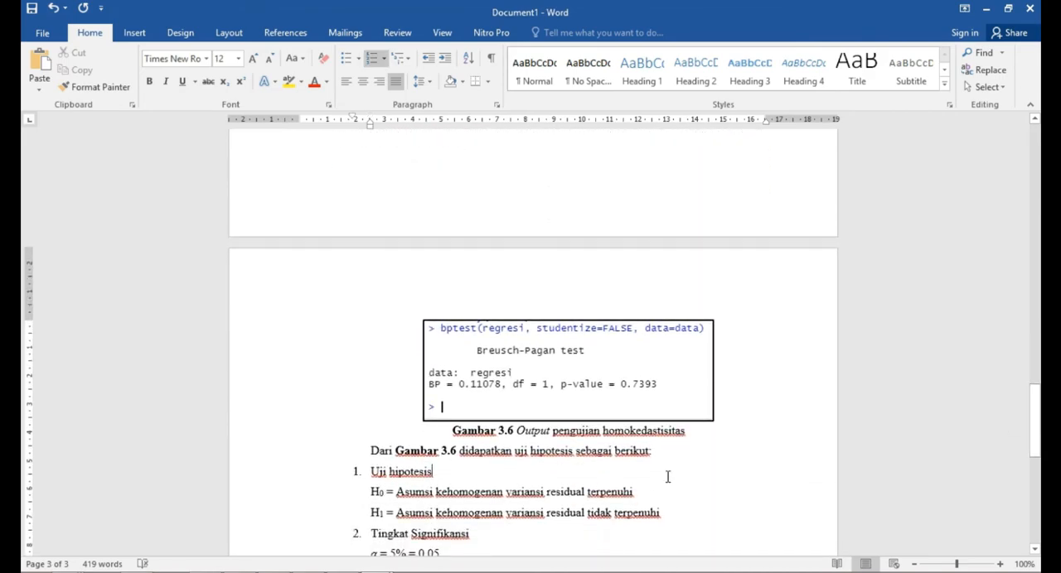